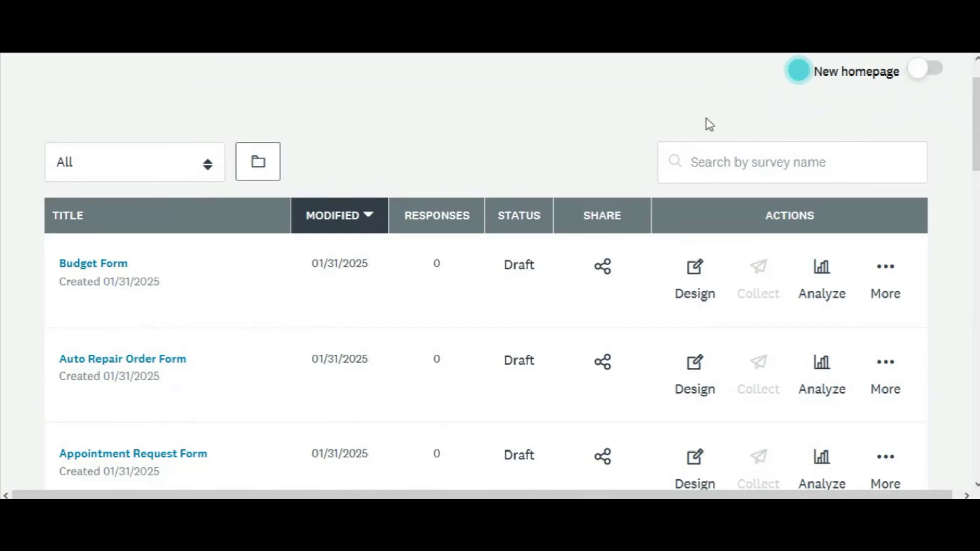
scroll(893, 104, down, 2)
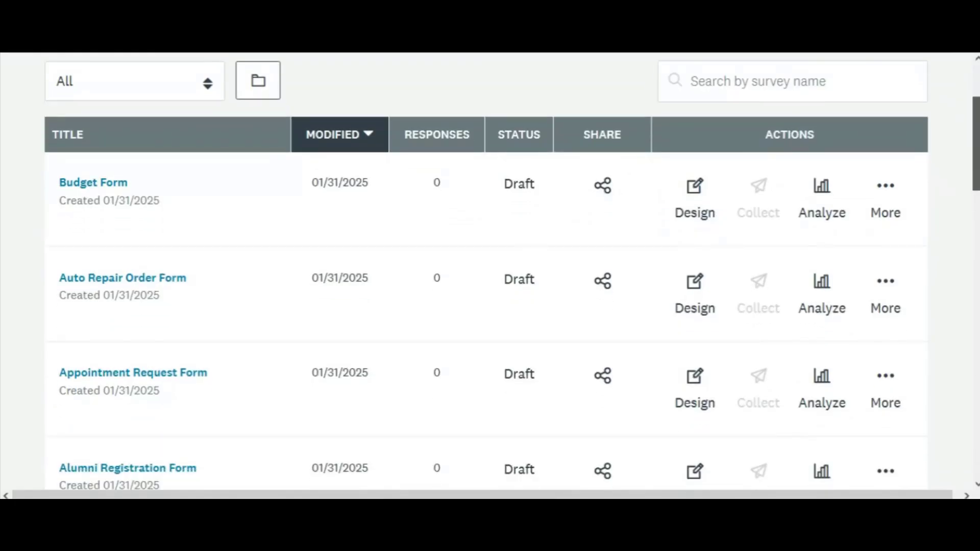
scroll(950, 75, down, 5)
scroll(950, 75, up, 8)
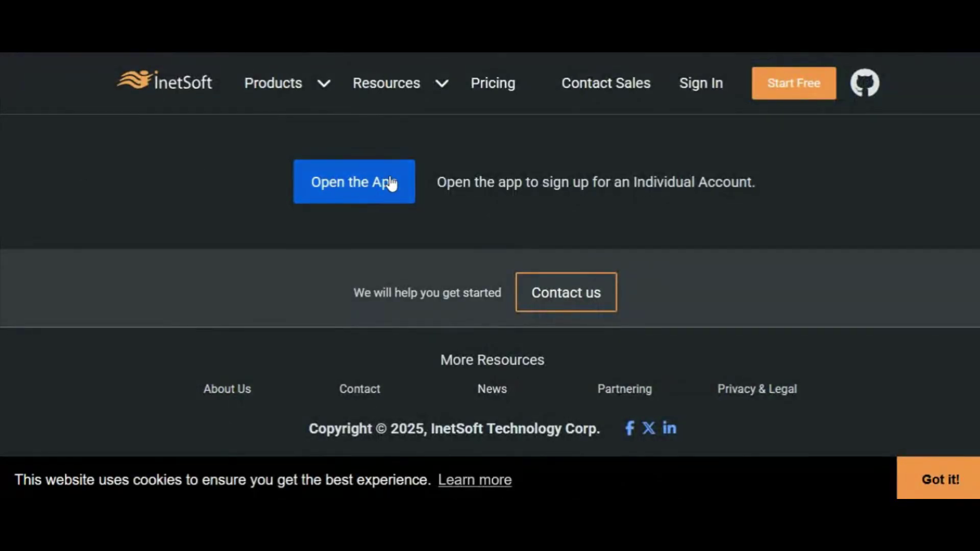
- Open the InetSoft app from its website and sign in with the offered Google account
click(390, 183)
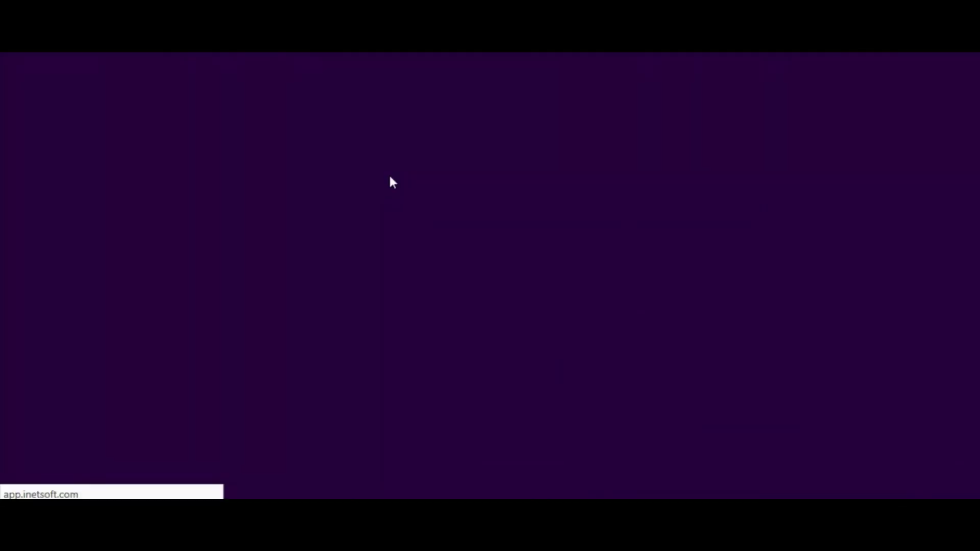
scroll(953, 397, down, 2)
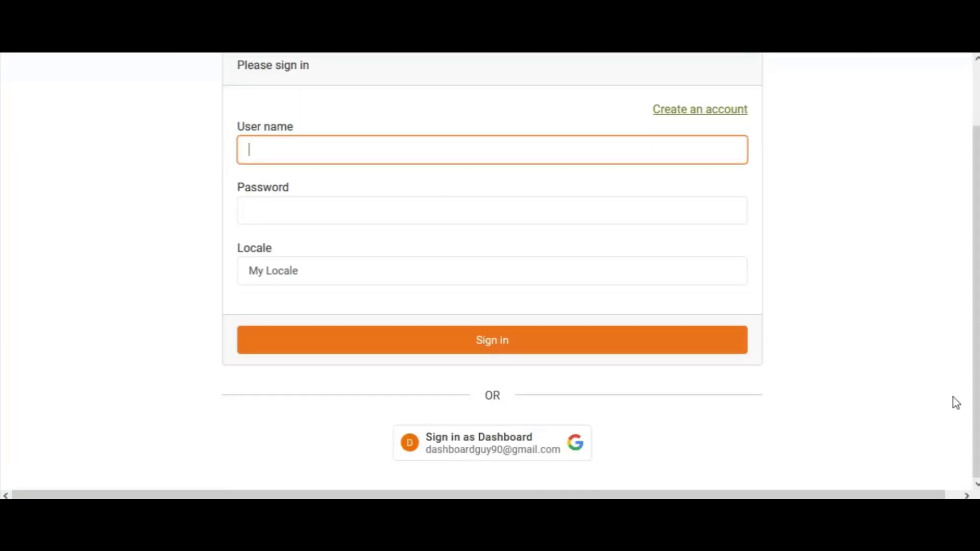
click(479, 449)
click(706, 238)
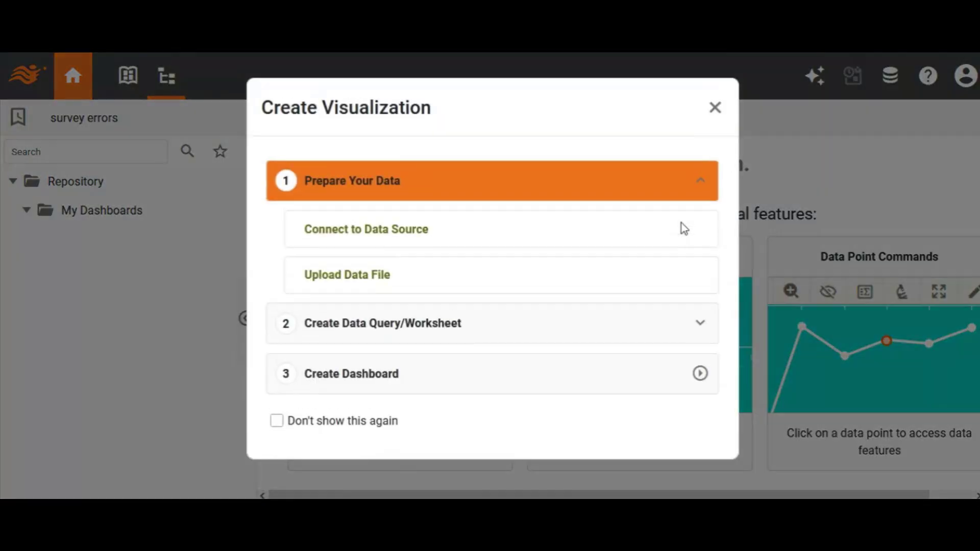
- Connect to a new data source of the SurveyMonkey type
click(406, 236)
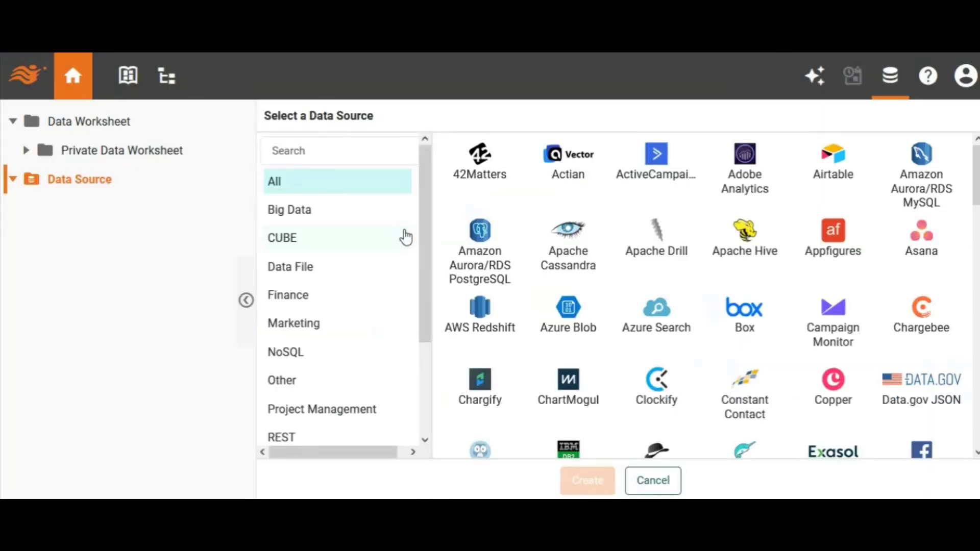
scroll(707, 295, down, 15)
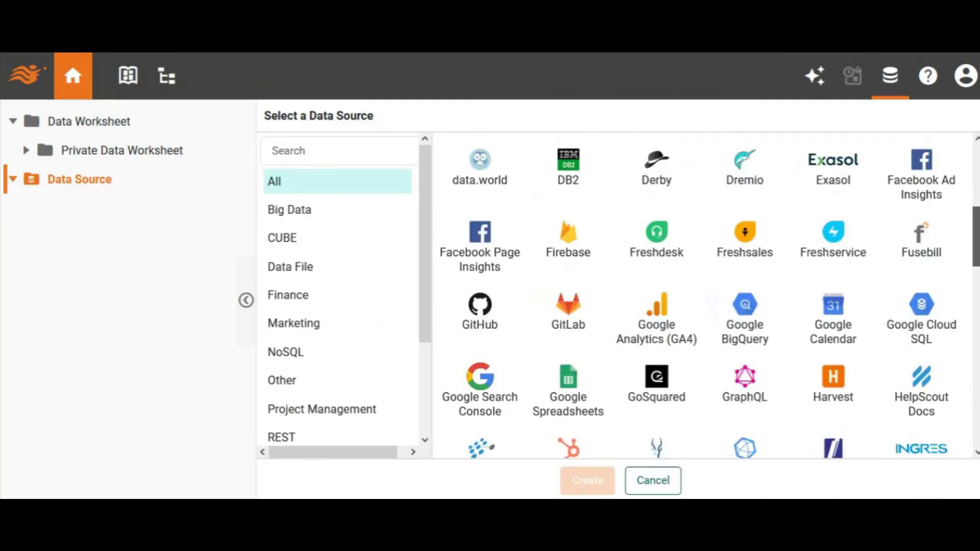
scroll(707, 296, down, 10)
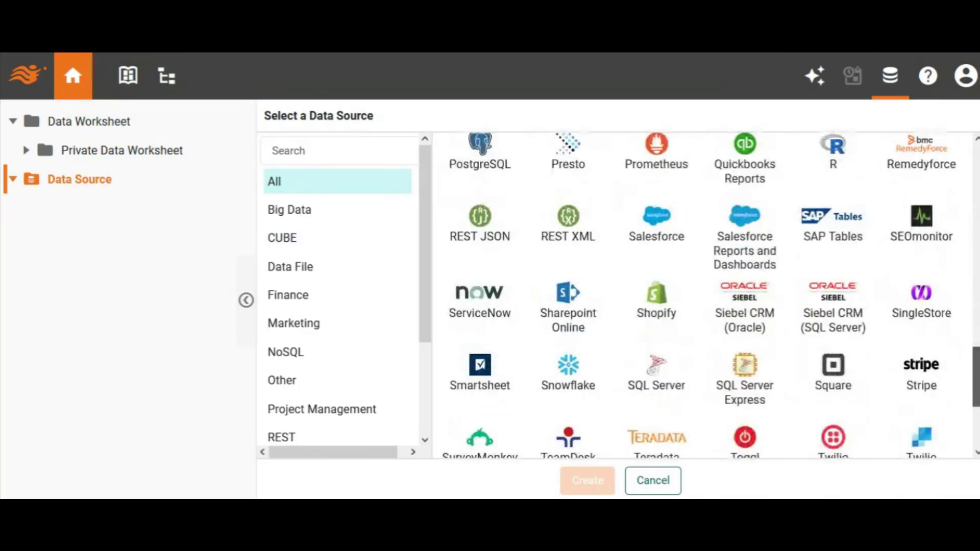
click(496, 352)
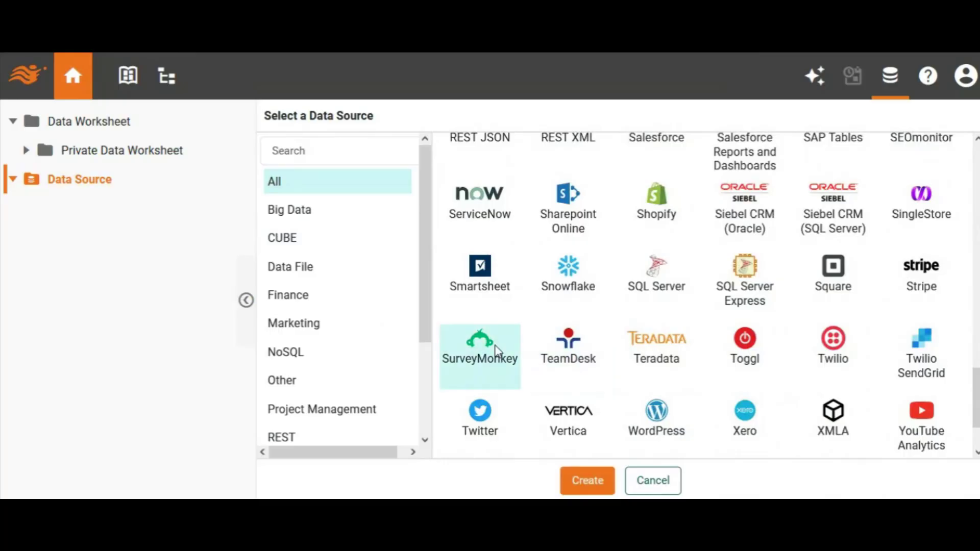
click(594, 489)
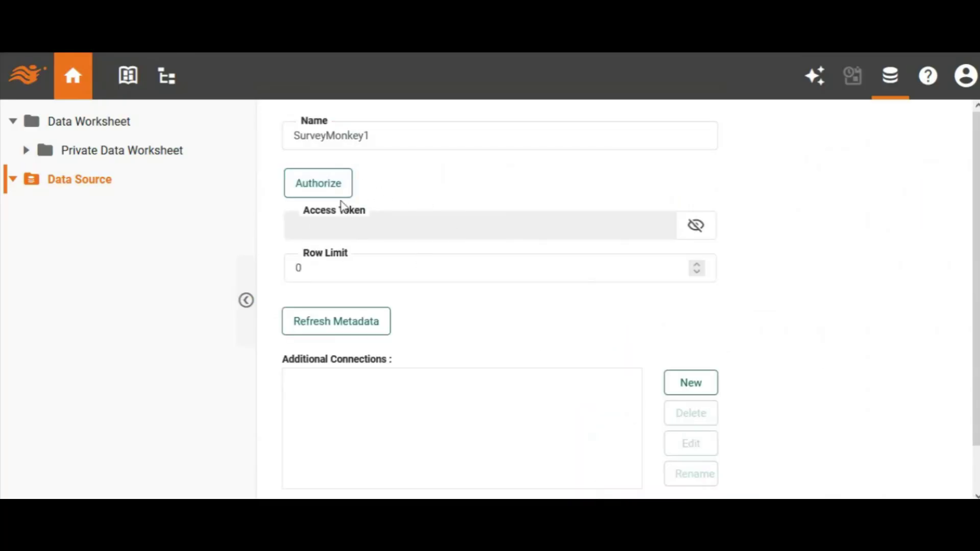
- Authorize the SurveyMonkey1 data source by granting Style Intelligence access to the SurveyMonkey account
click(318, 183)
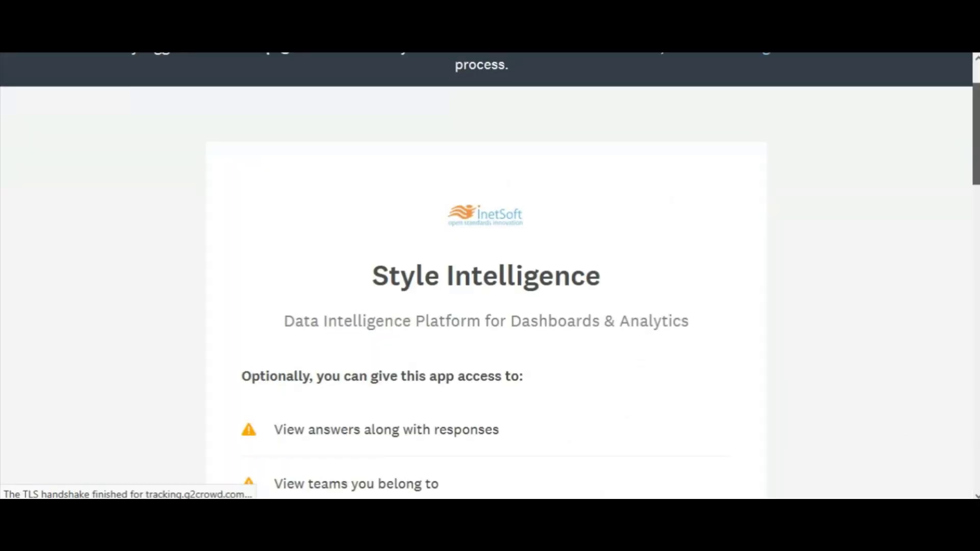
scroll(490, 275, down, 2)
scroll(490, 276, down, 10)
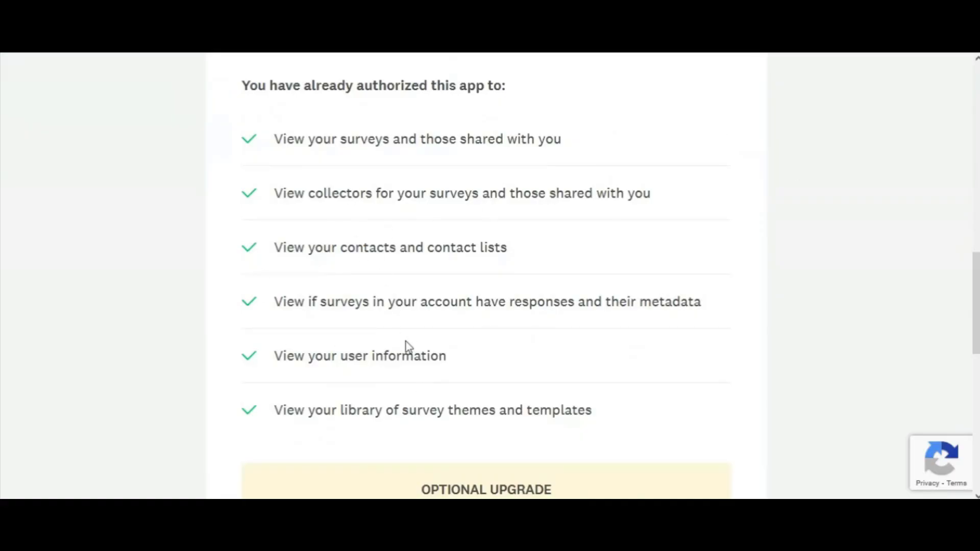
scroll(872, 392, down, 8)
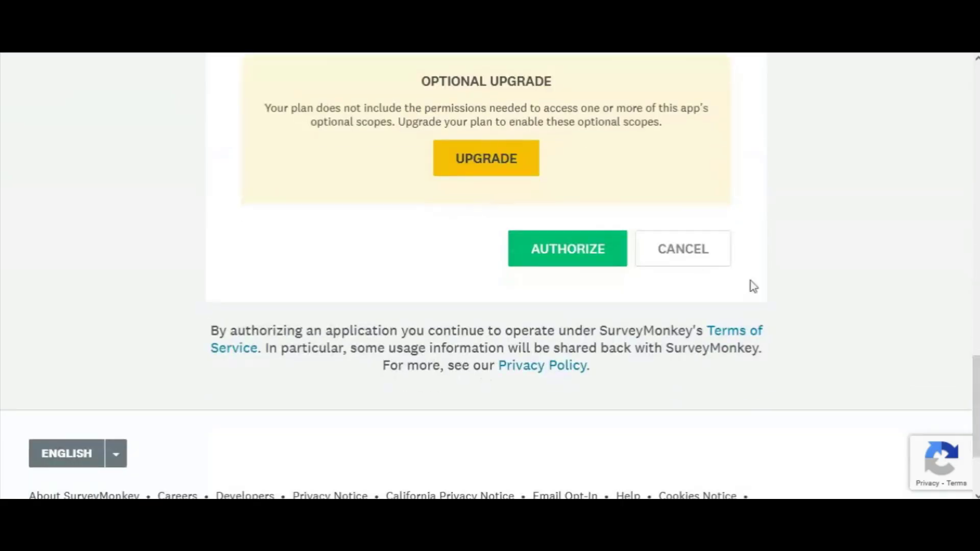
click(597, 250)
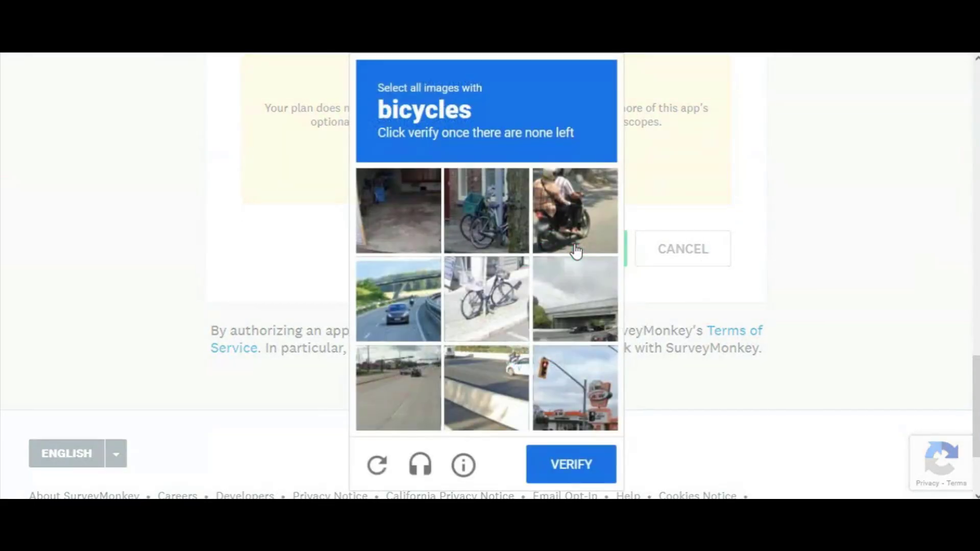
- Select the image tiles that contain bicycles and submit the verification challenge
click(497, 186)
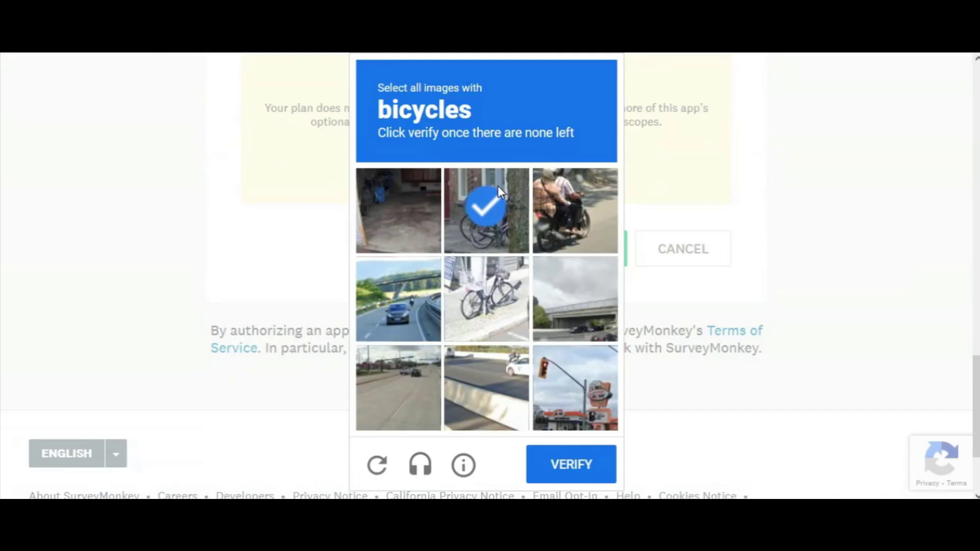
click(500, 302)
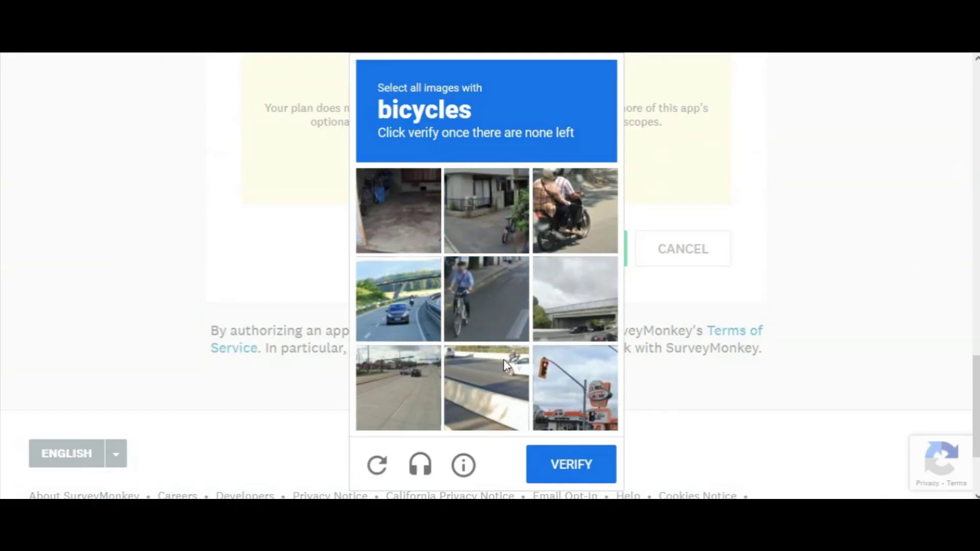
click(474, 287)
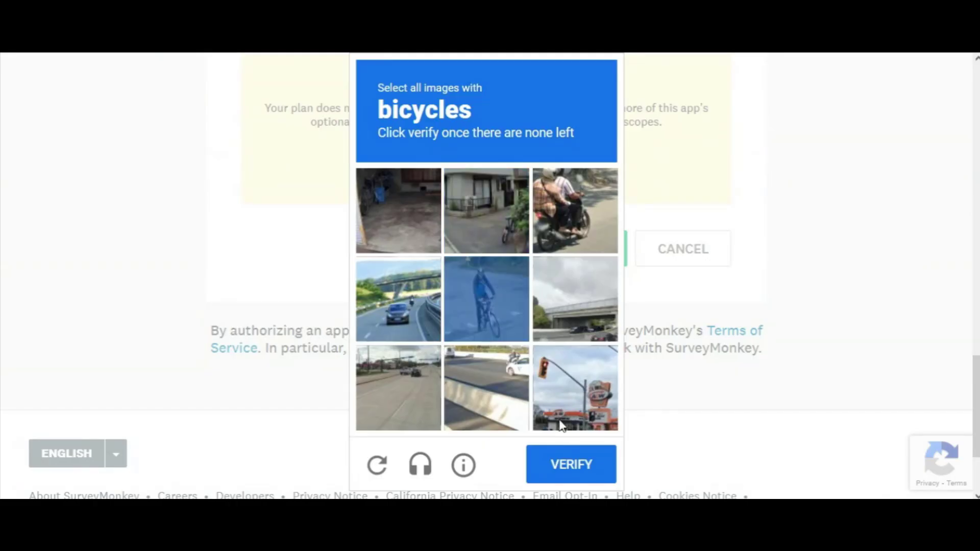
click(582, 467)
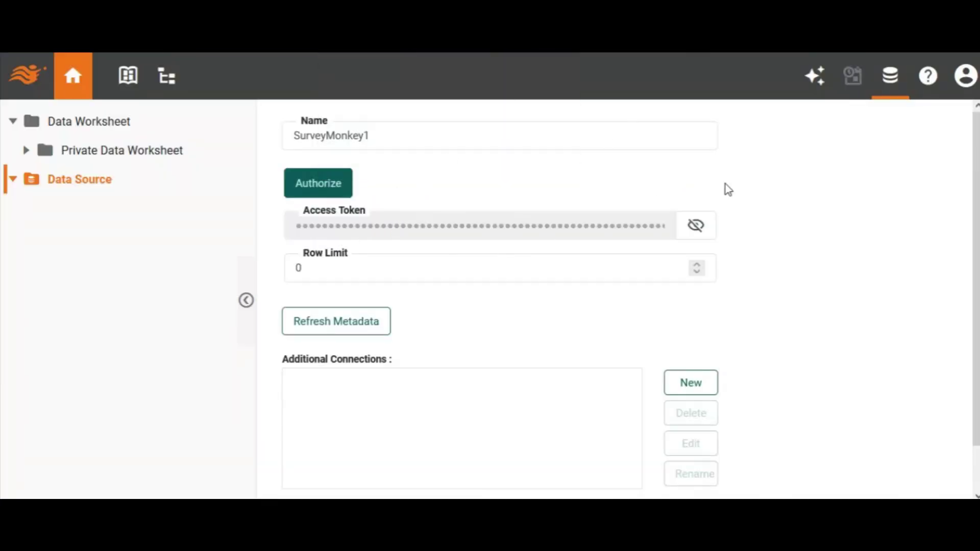
- Save the authorized SurveyMonkey1 data source and create a data worksheet with a SurveyMonkey1 query
scroll(914, 356, down, 1)
click(313, 473)
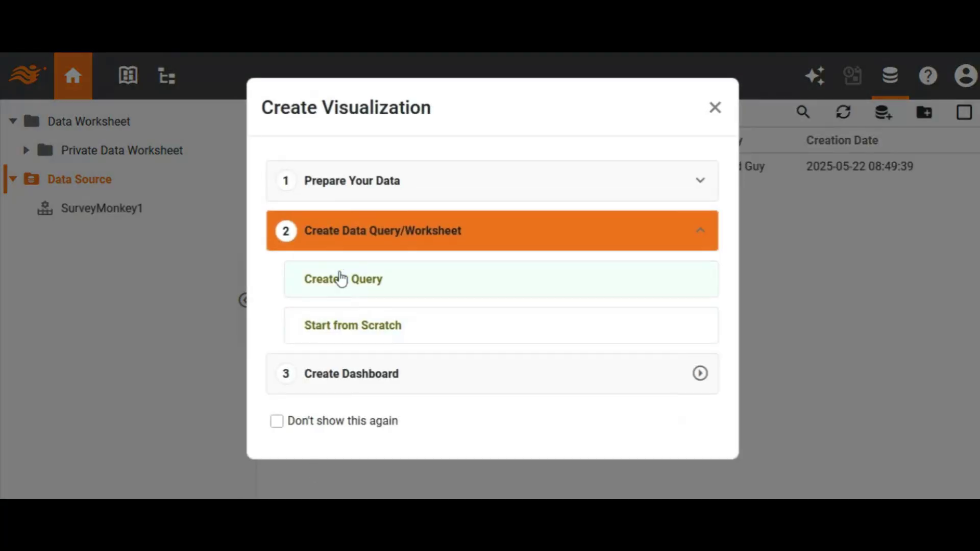
click(339, 279)
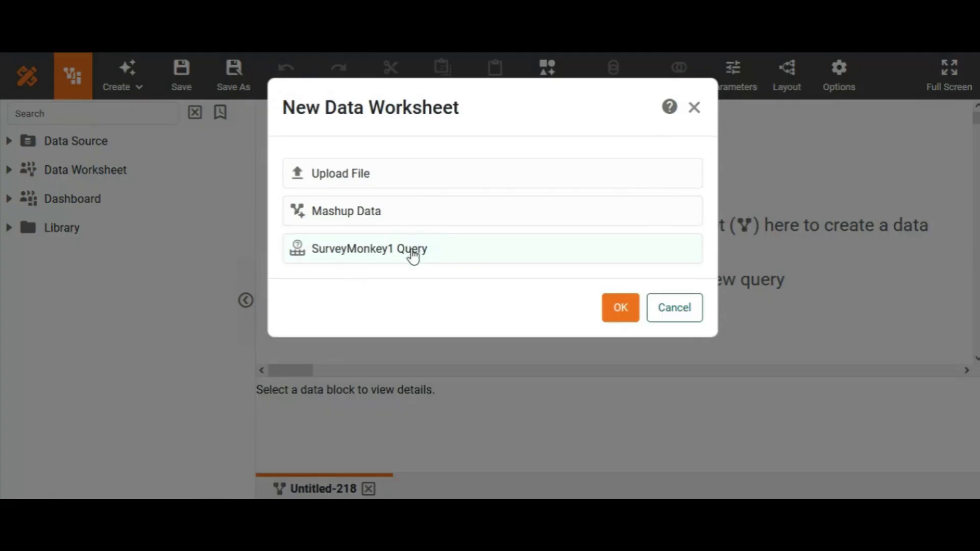
double_click(412, 250)
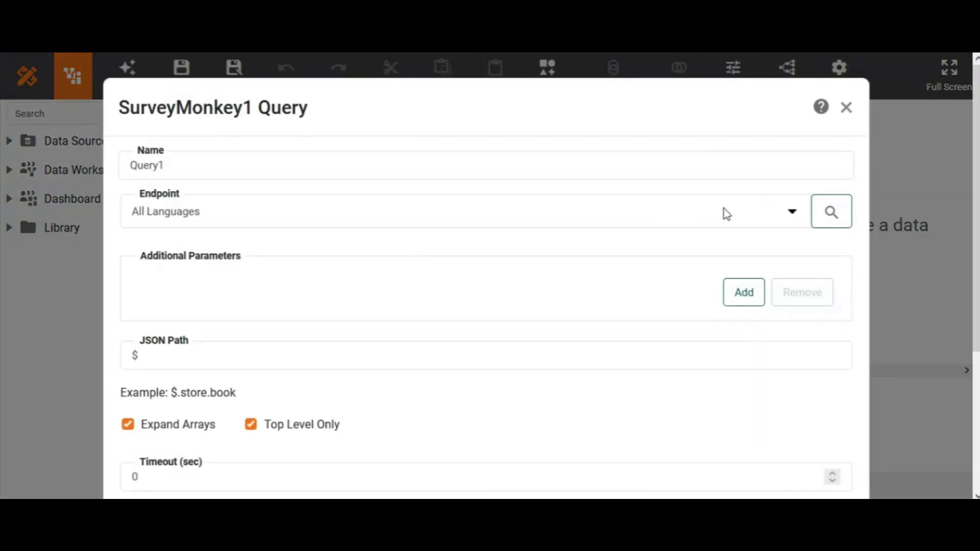
- Set the query's endpoint to Errors, turn off Expand Arrays and accept the query
click(789, 229)
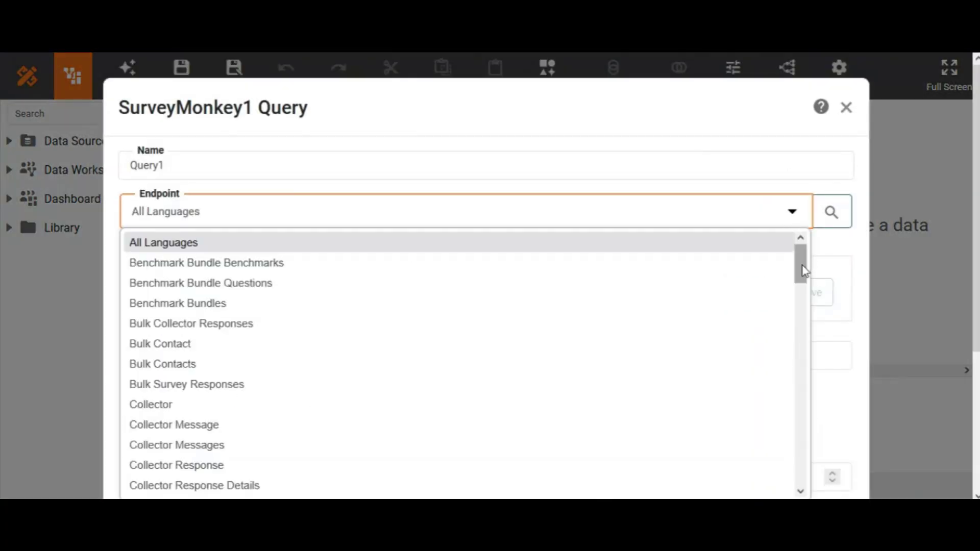
drag(805, 270, 805, 333)
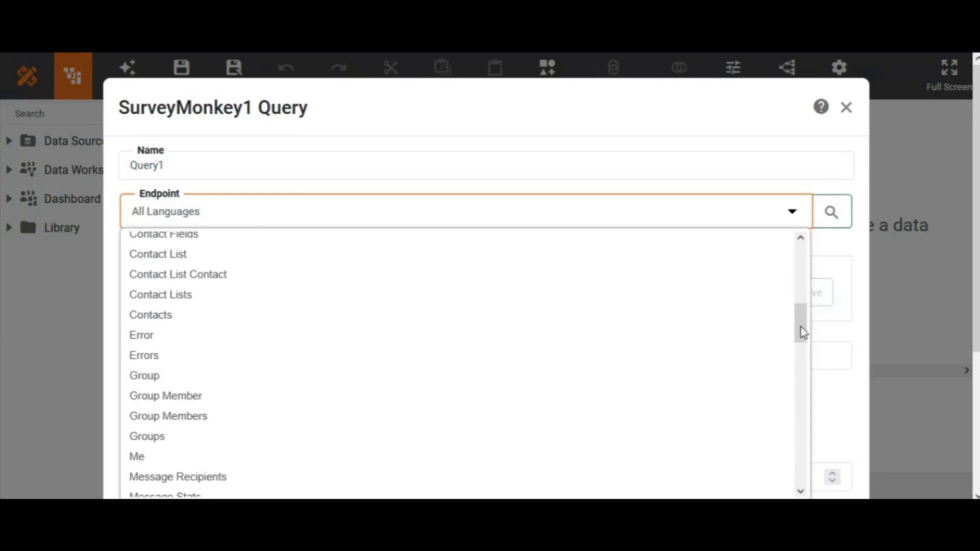
click(378, 358)
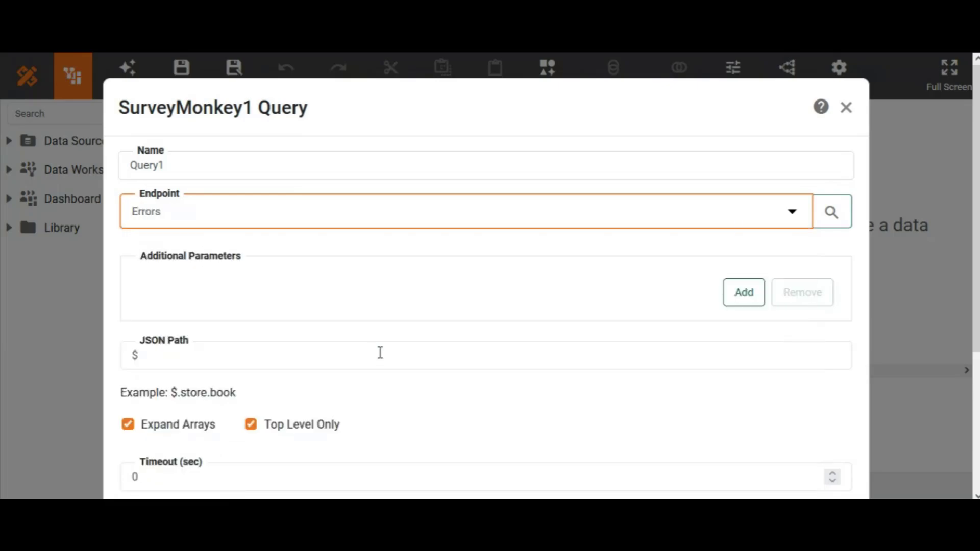
scroll(510, 318, down, 3)
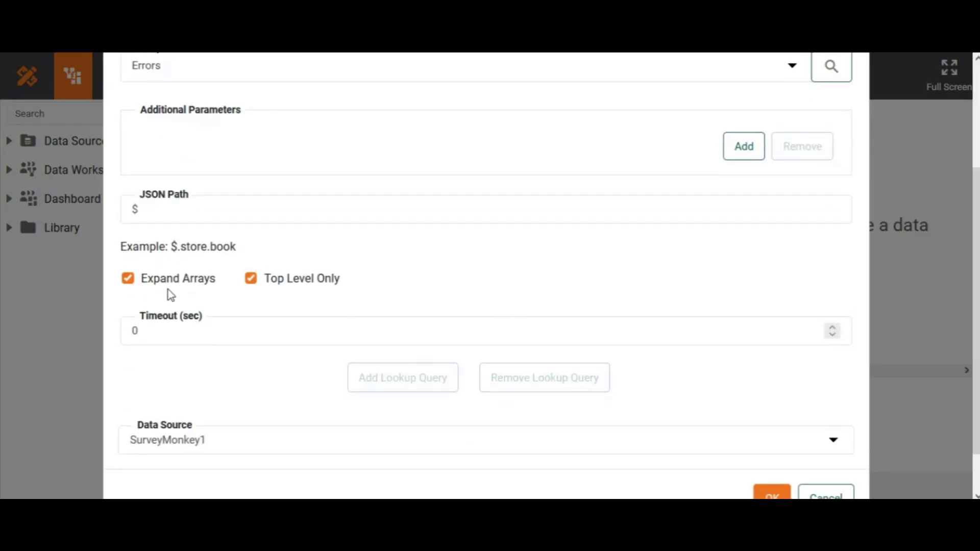
click(128, 279)
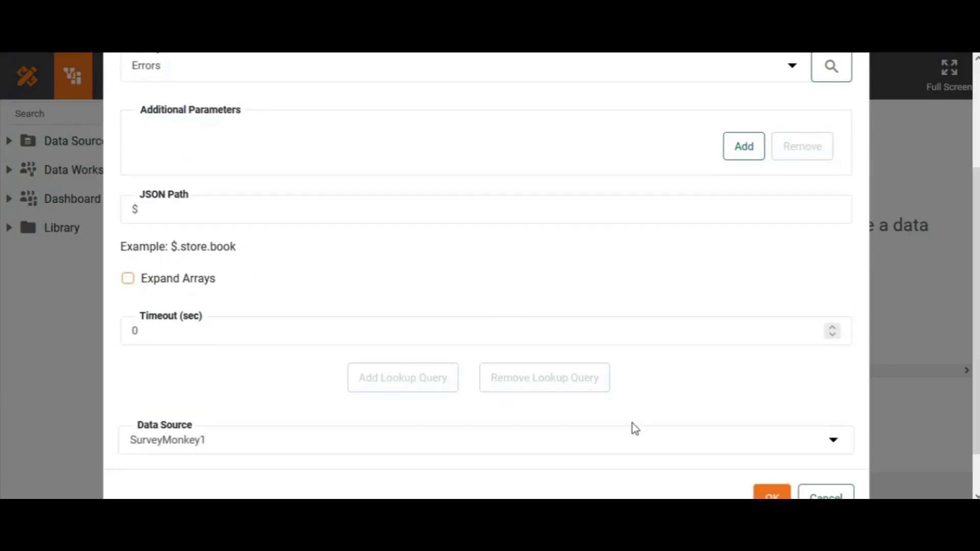
scroll(632, 427, down, 1)
click(772, 452)
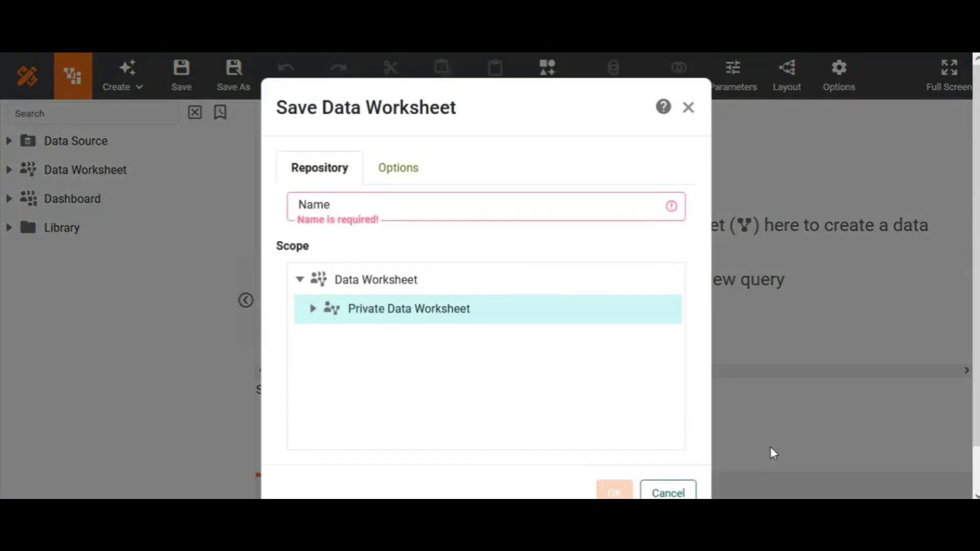
- Save the data worksheet under Private Data Worksheet with the name "survey errors"
click(431, 217)
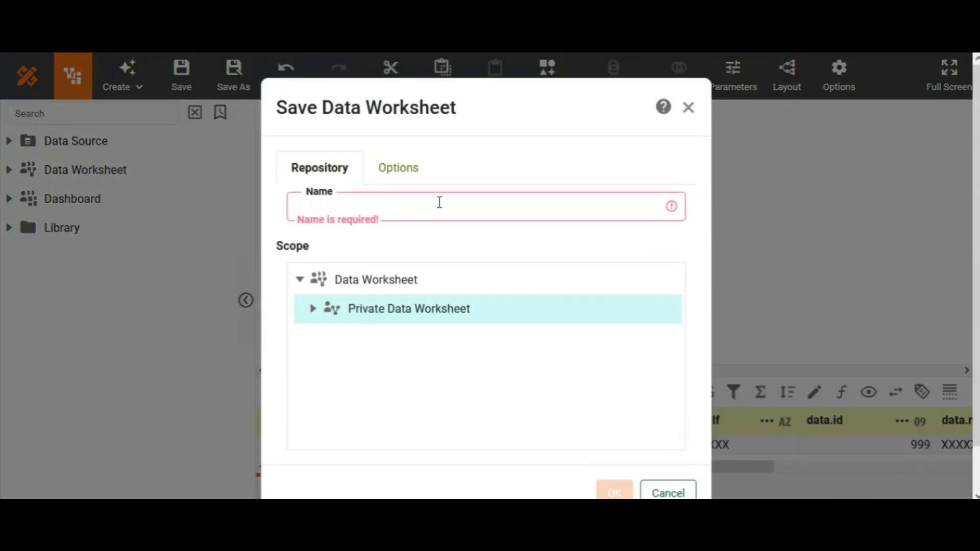
text(su)
key(BackSpace)
key(BackSpace)
text(survey errors)
click(614, 488)
- Start a dashboard in the Visualization Recommender and chart the data.name and total fields of Query1
click(367, 291)
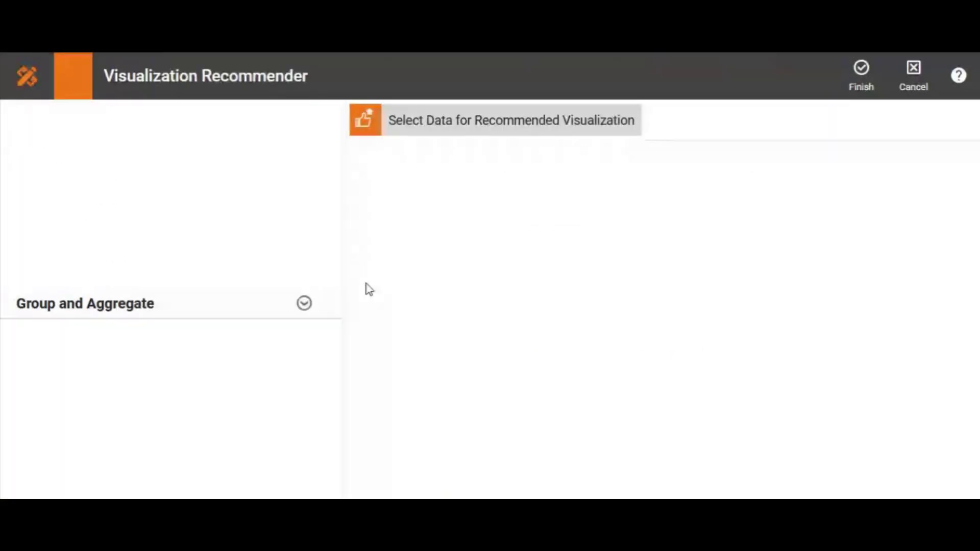
mouse_move(329, 223)
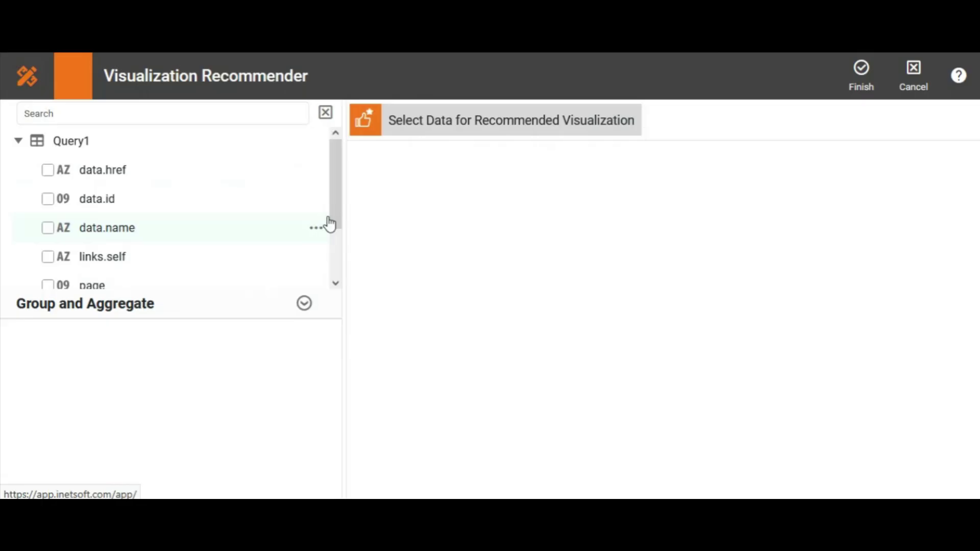
click(48, 227)
drag(338, 197, 332, 268)
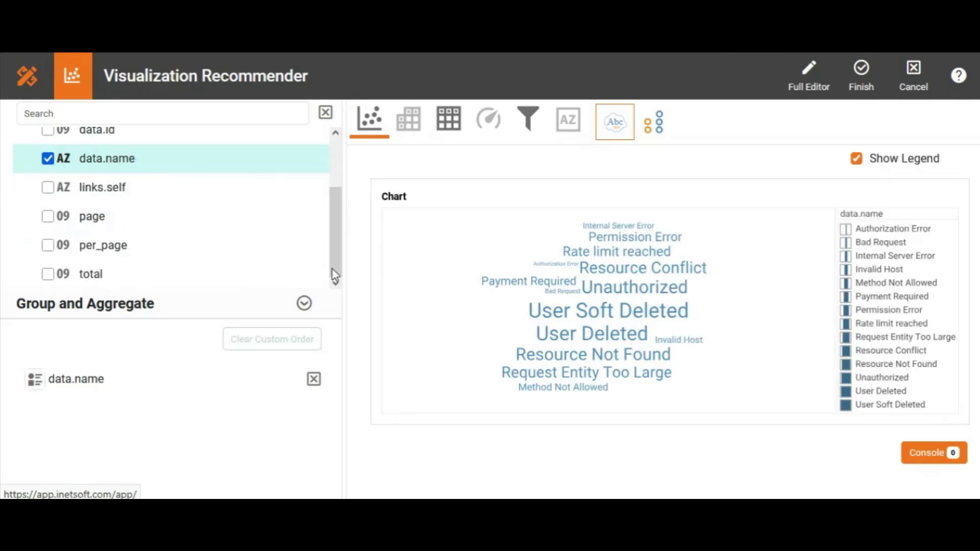
click(48, 274)
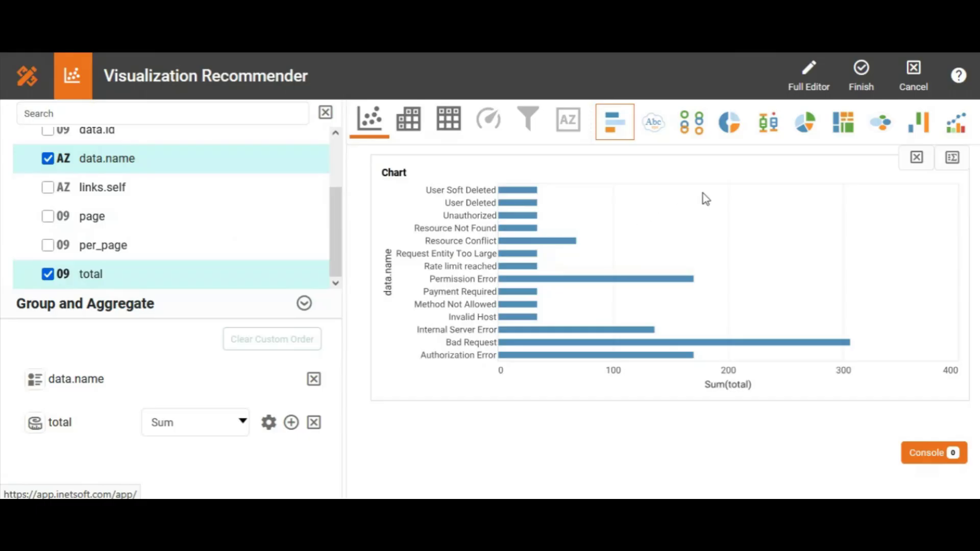
- Switch the recommended chart to a pie chart and finally to a donut chart
click(811, 132)
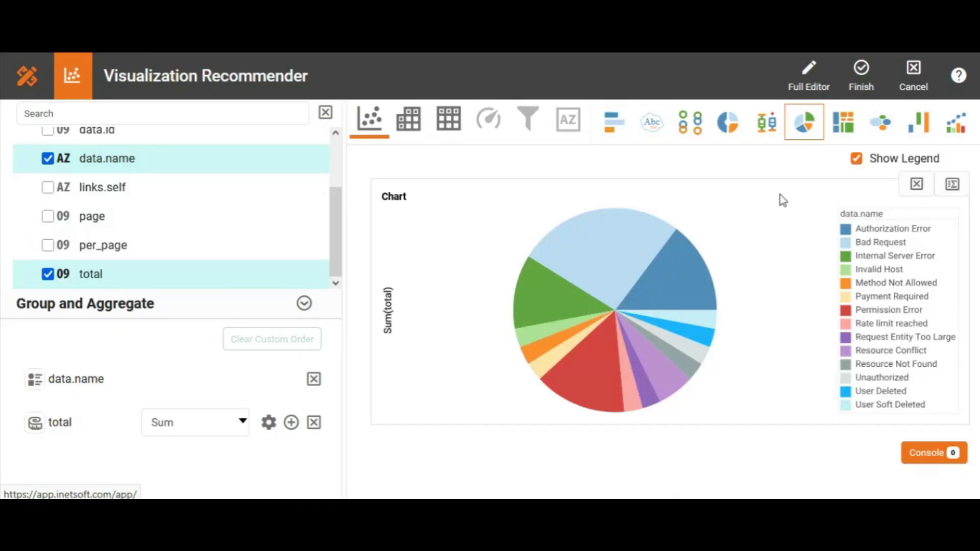
click(730, 124)
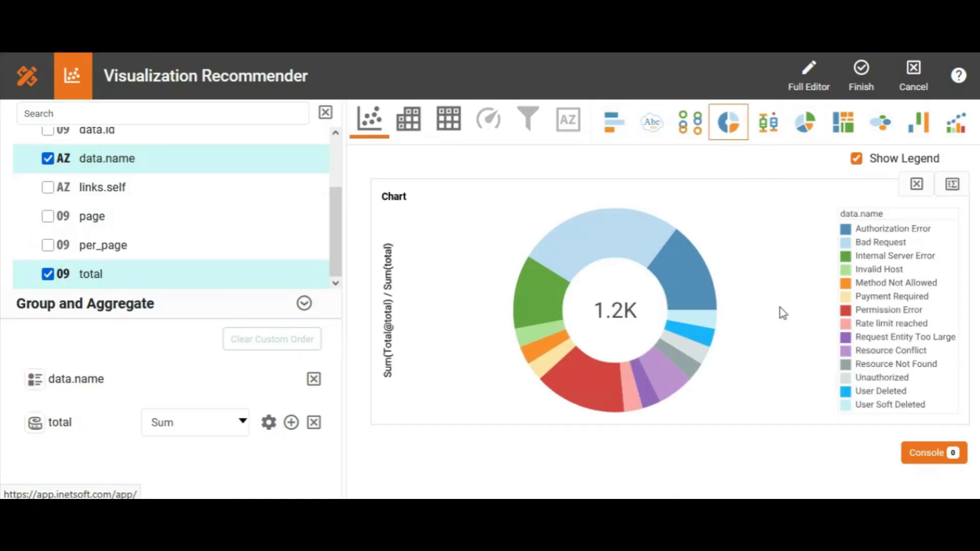
mouse_move(694, 316)
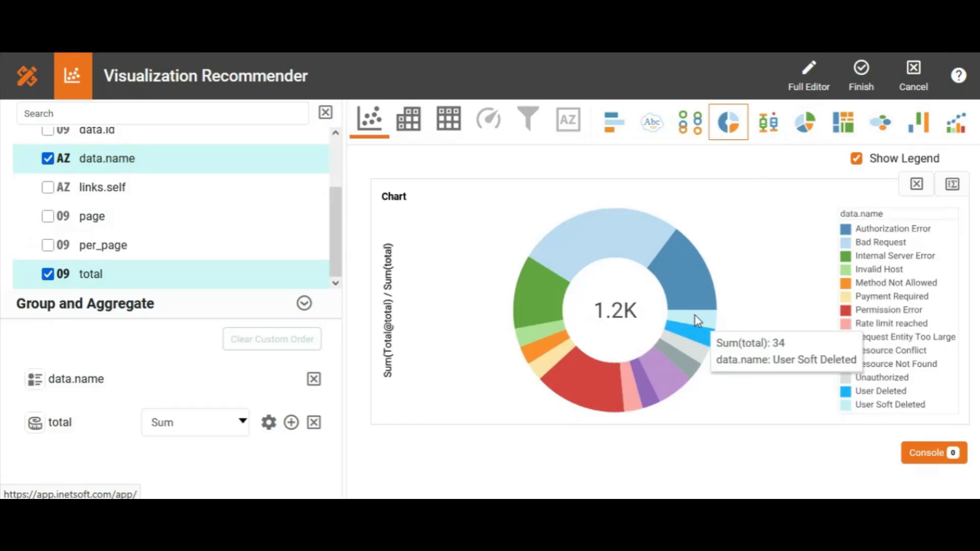
- Finish the donut chart, move it to the upper-left corner of the layout grid and reduce its height
click(864, 74)
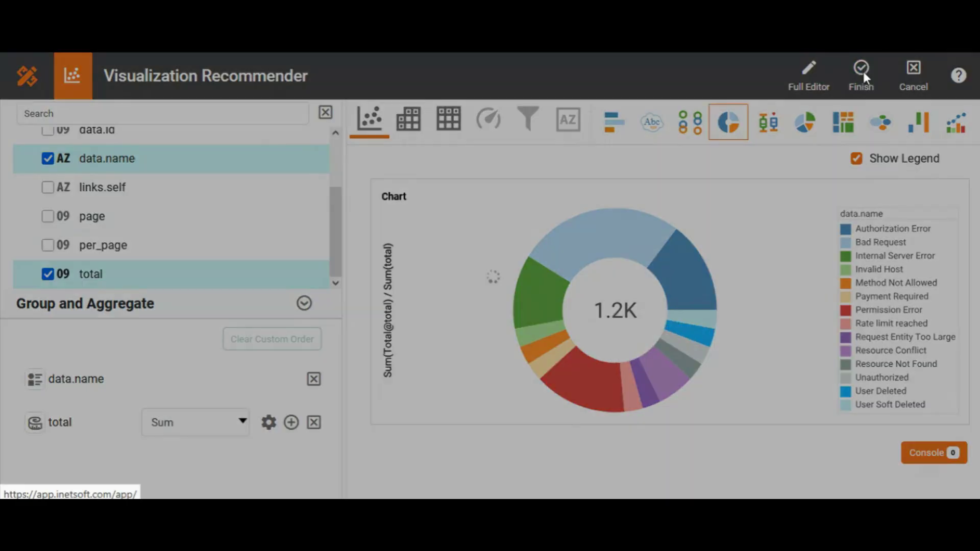
click(160, 195)
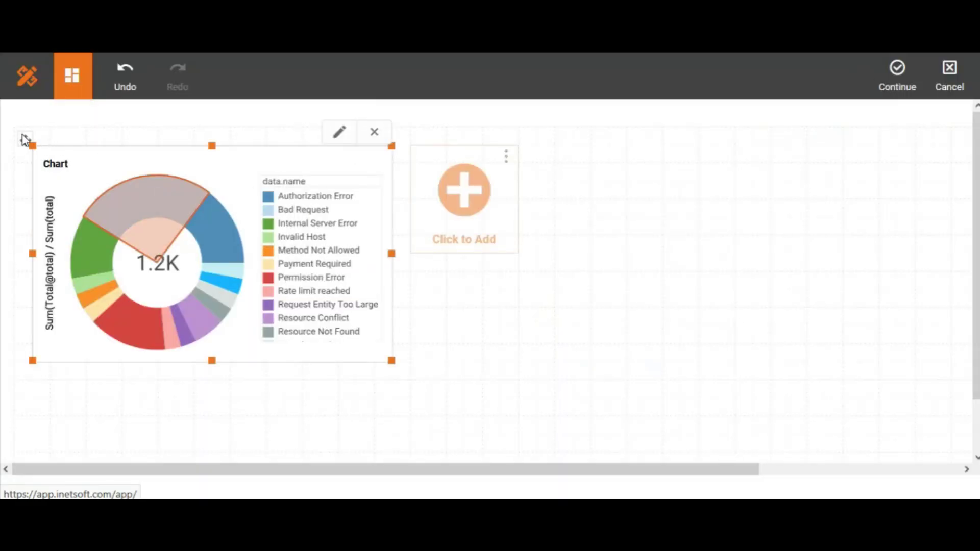
drag(26, 141, 10, 121)
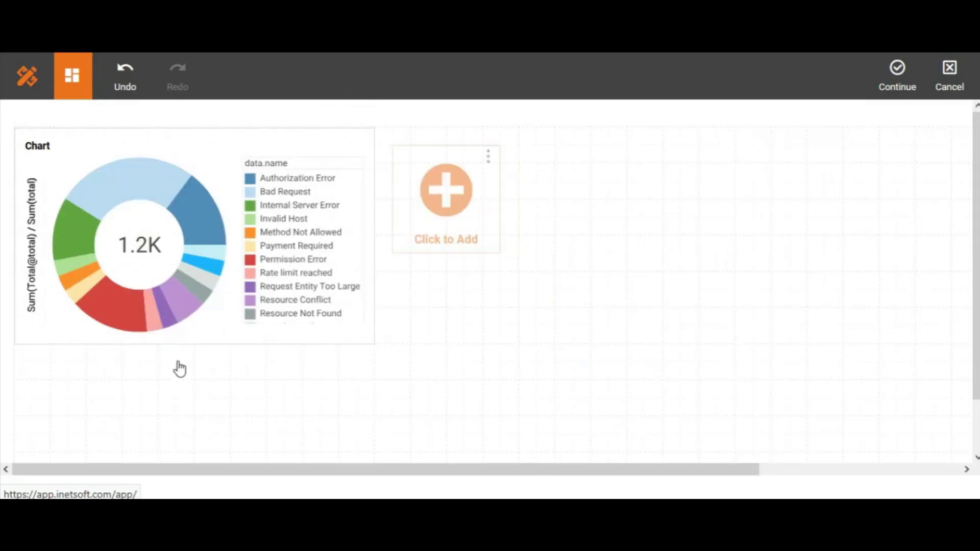
drag(195, 341, 195, 288)
- Continue from the layout and save the dashboard under Private Dashboard with the name "survey errors"
click(902, 58)
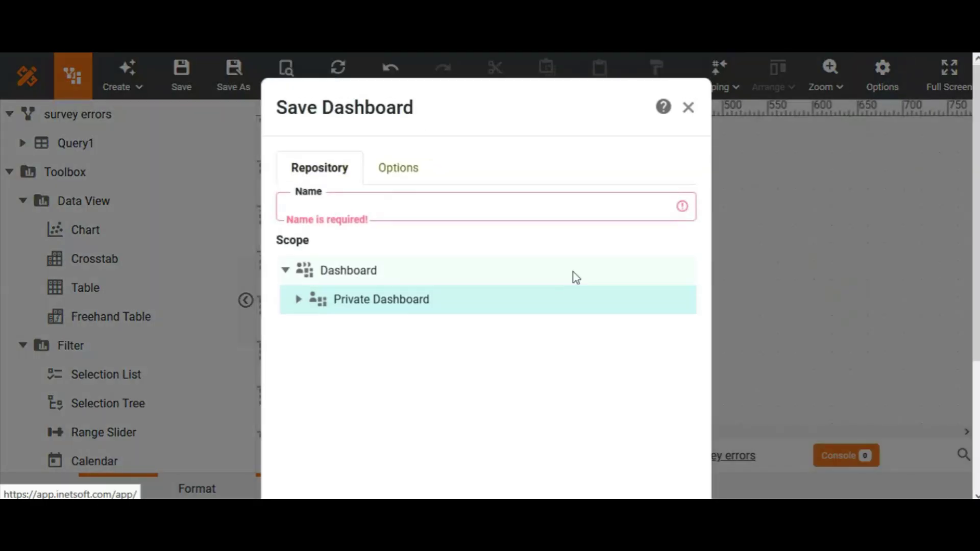
text(survey errors)
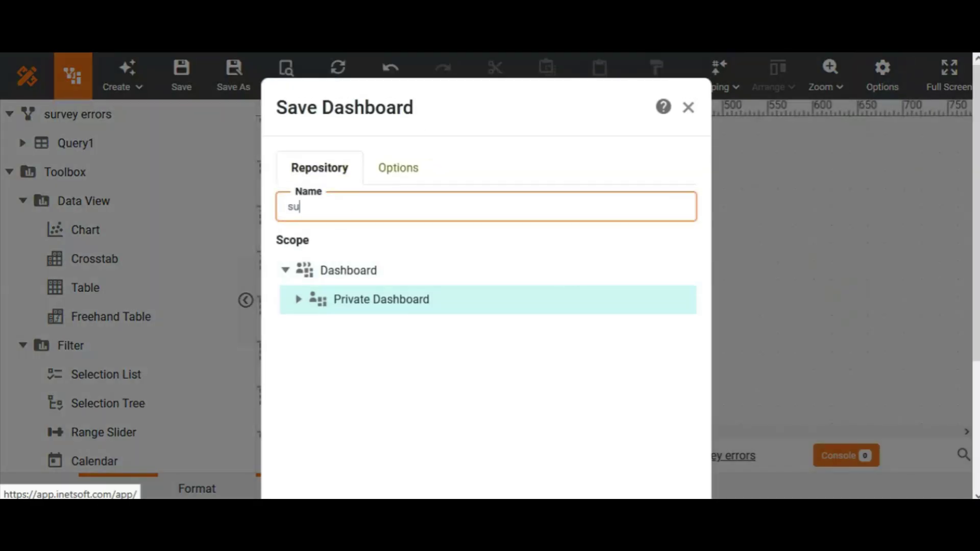
key(Return)
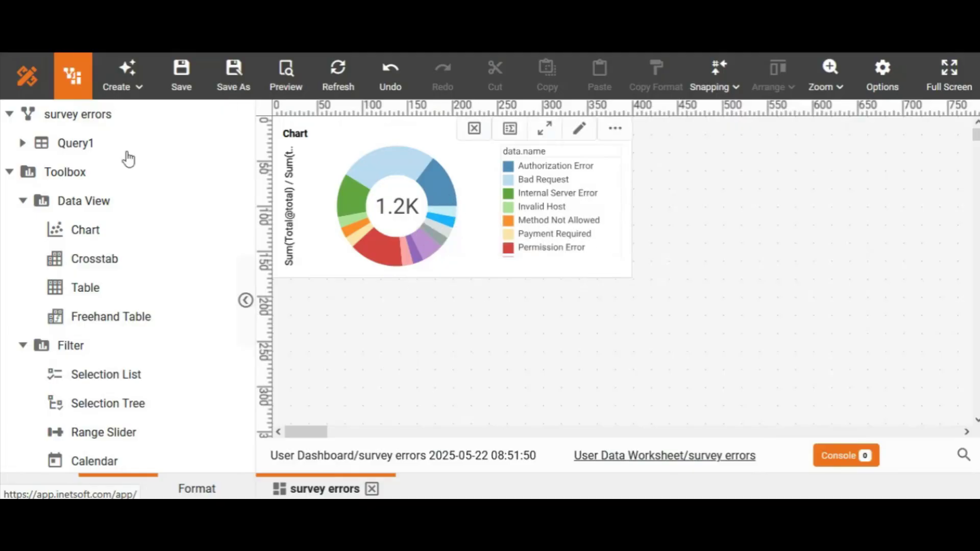
- Add a selection list for Query1's data.name field beside the donut chart
click(22, 143)
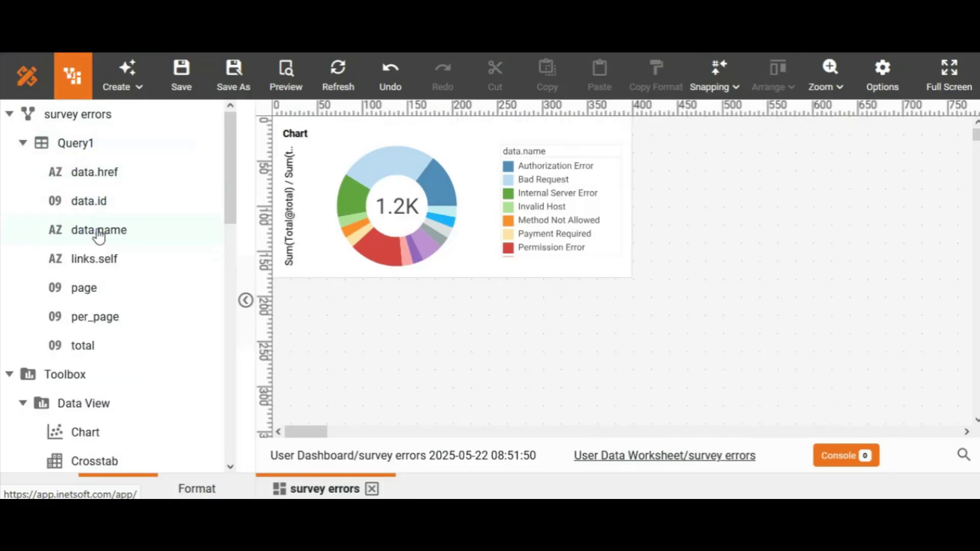
drag(95, 228, 647, 124)
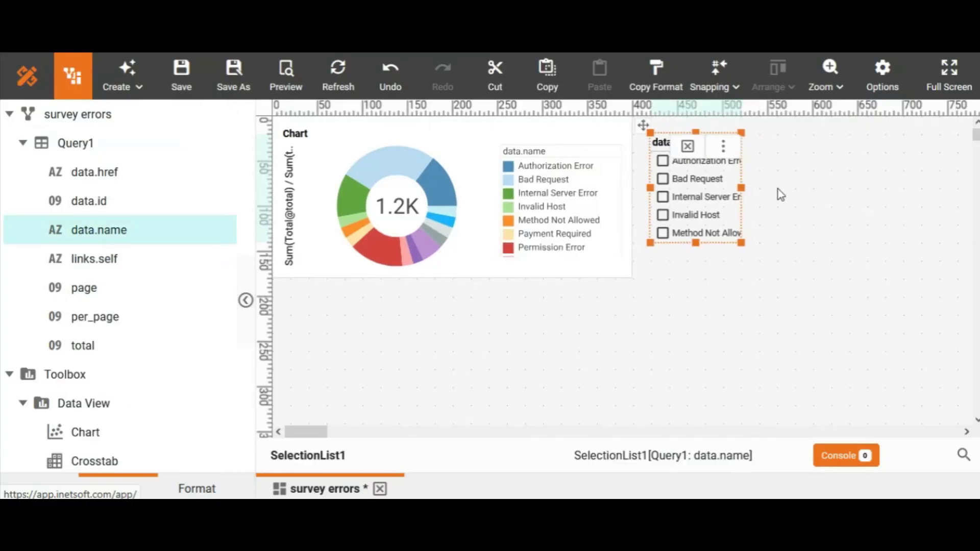
- Test the selection list with Bad Request, Internal Server Error, Invalid Host and Authorization Error, and clear the selection
click(667, 180)
click(665, 179)
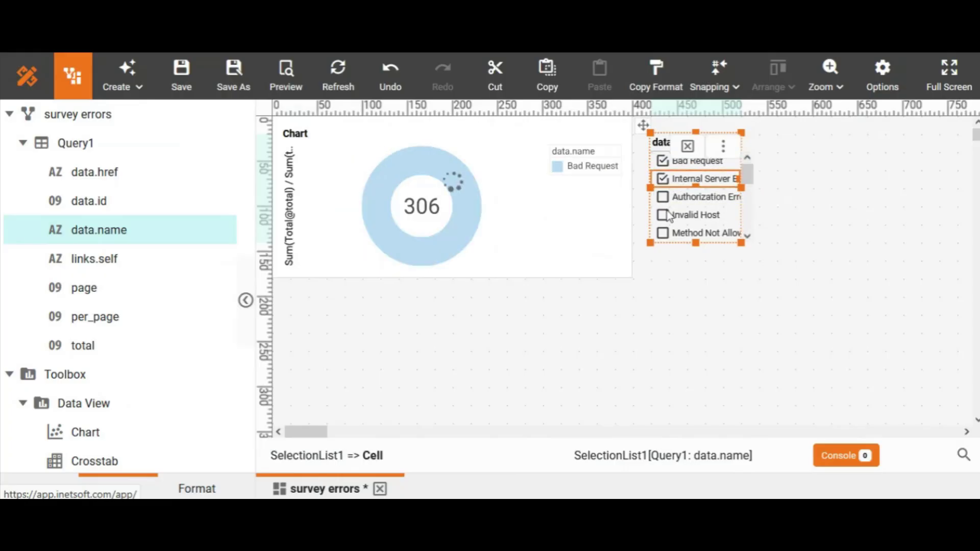
click(666, 216)
click(663, 215)
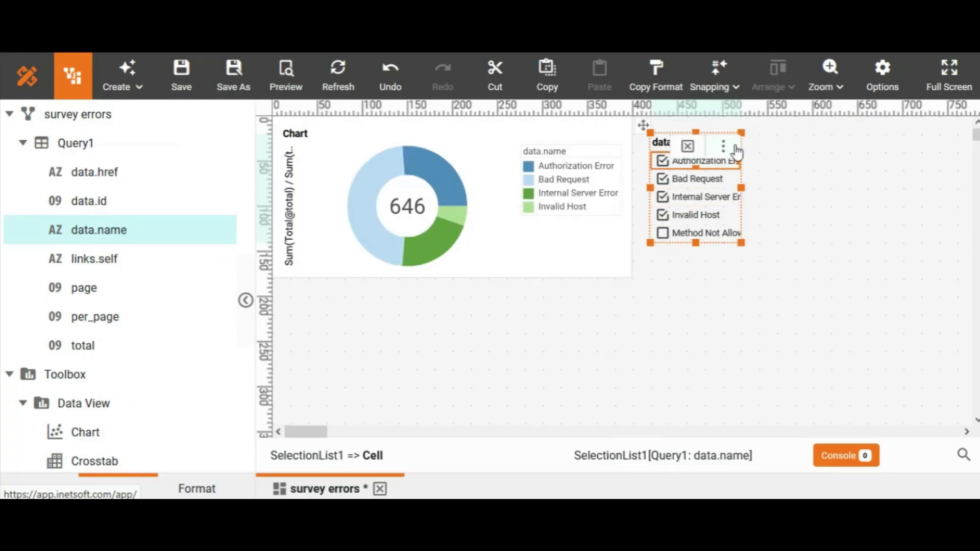
click(723, 147)
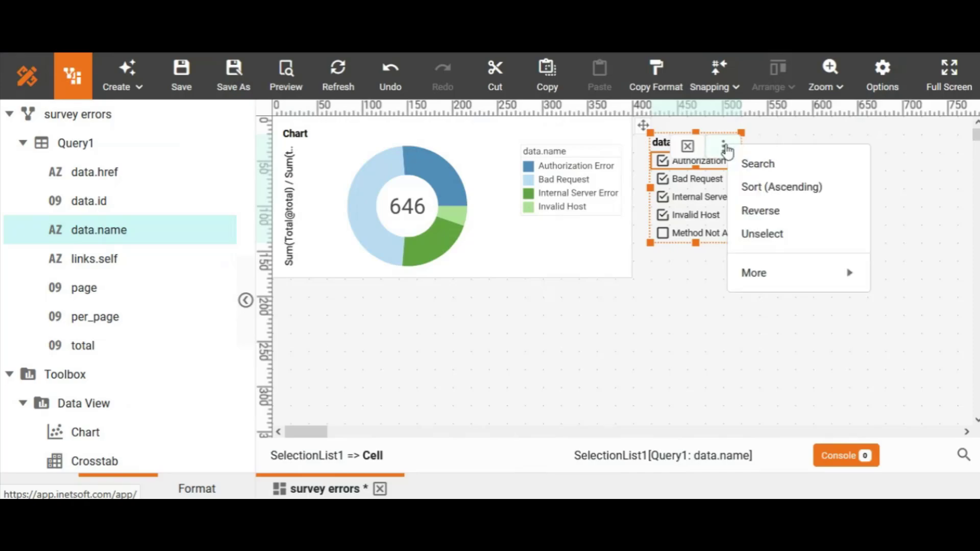
click(756, 236)
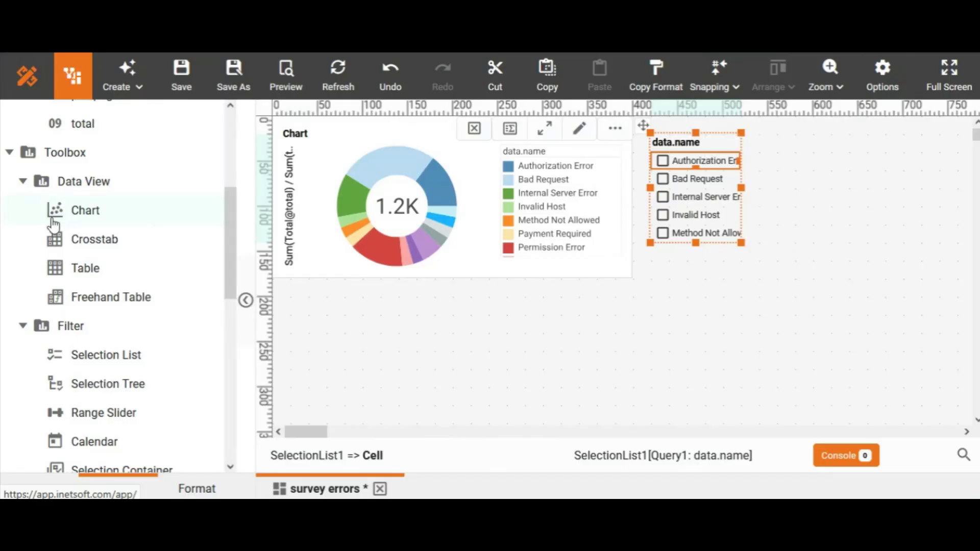
- Place an empty table directly below the donut chart and reduce its height
drag(92, 271, 291, 283)
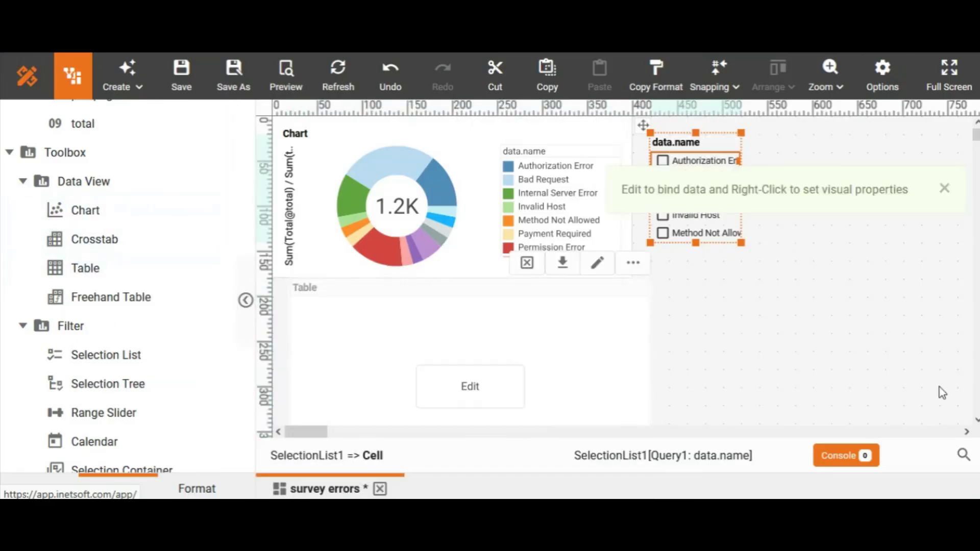
scroll(960, 401, down, 3)
click(500, 380)
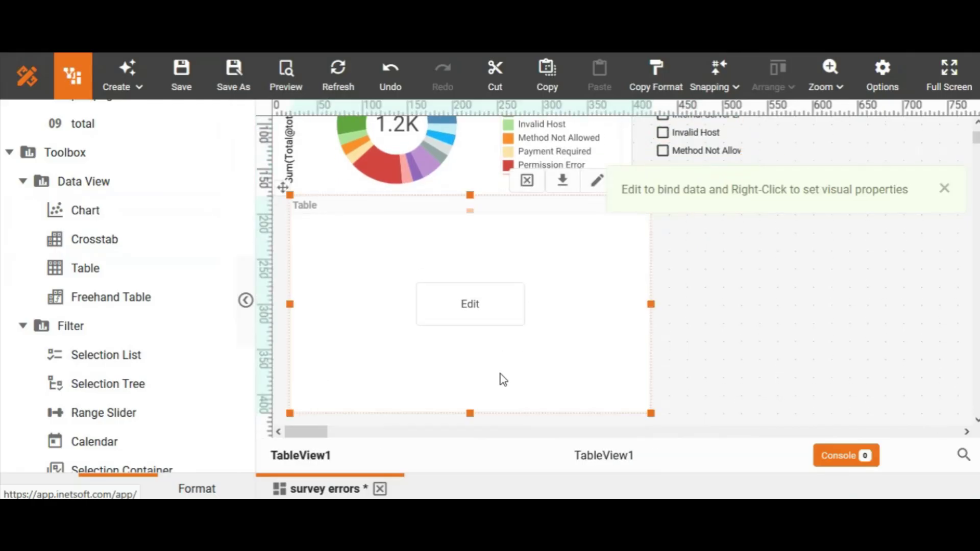
drag(470, 413, 476, 348)
- Bind Query1's data.name and data.href columns to the table's details and finish editing it
click(481, 273)
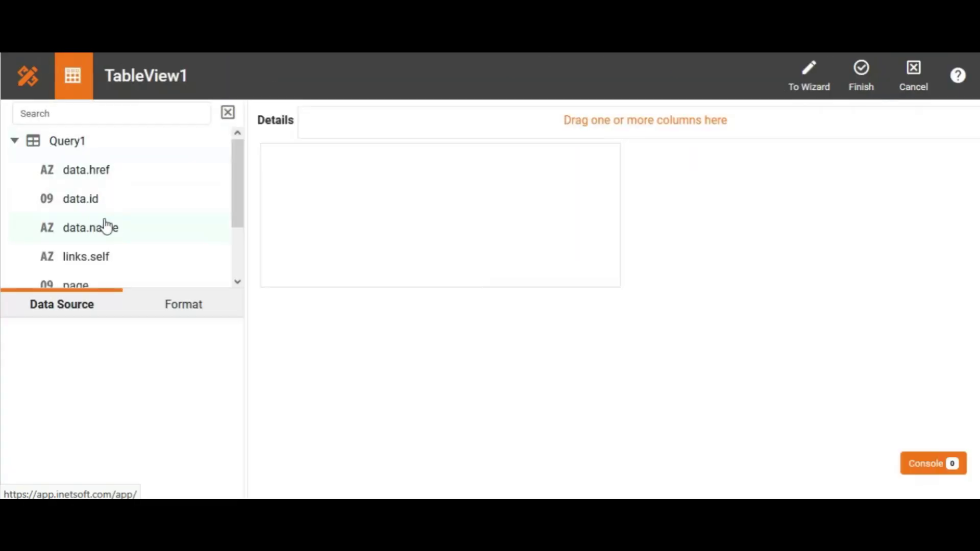
drag(102, 226, 372, 118)
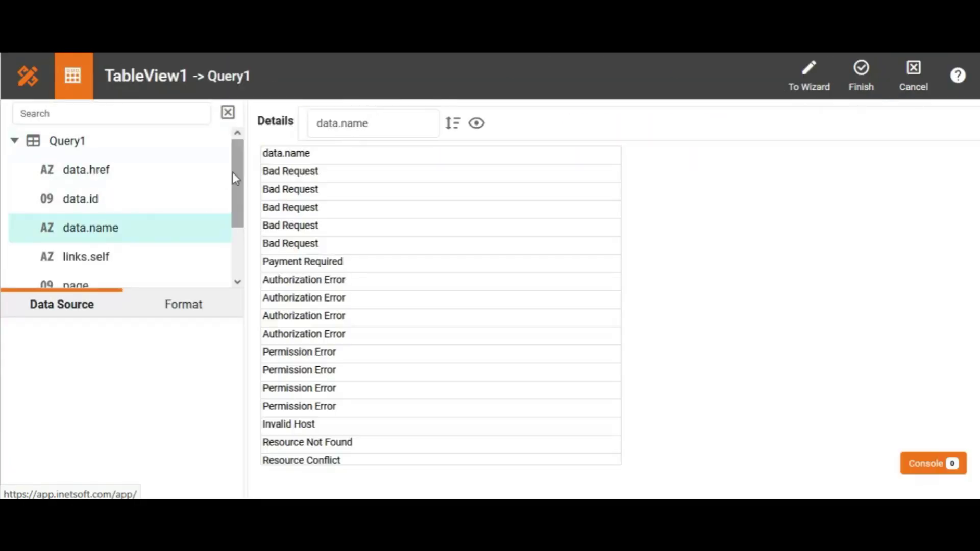
mouse_move(233, 172)
mouse_down()
mouse_move(235, 210)
mouse_move(237, 173)
mouse_up()
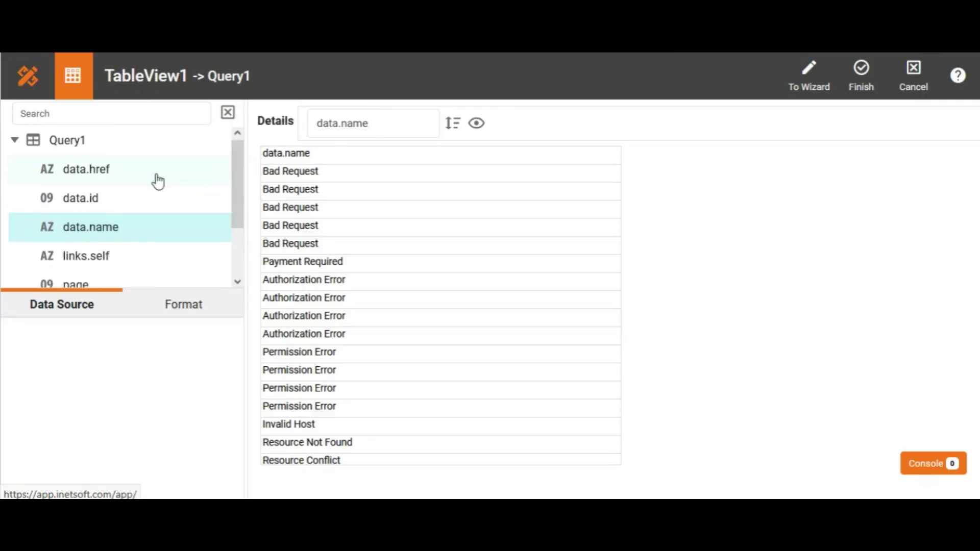
drag(112, 180, 577, 109)
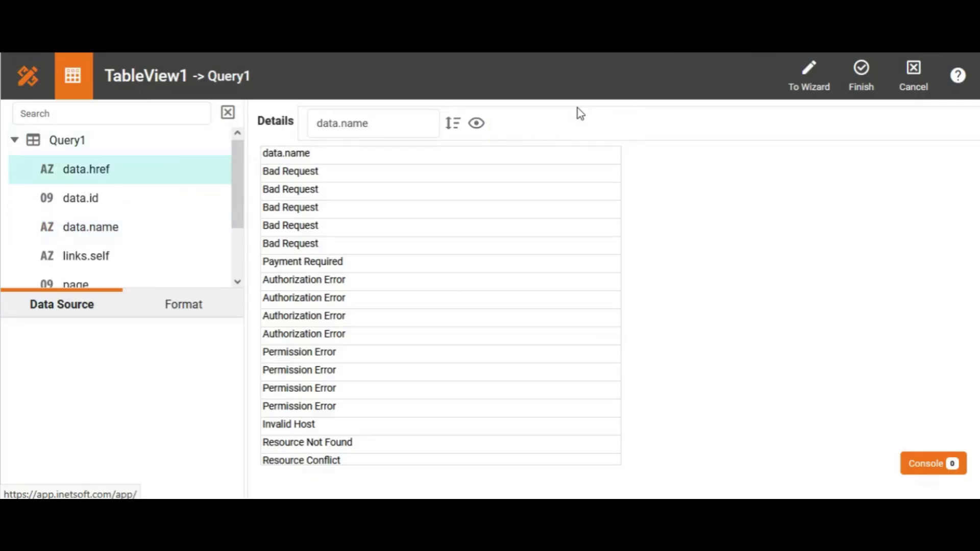
click(862, 71)
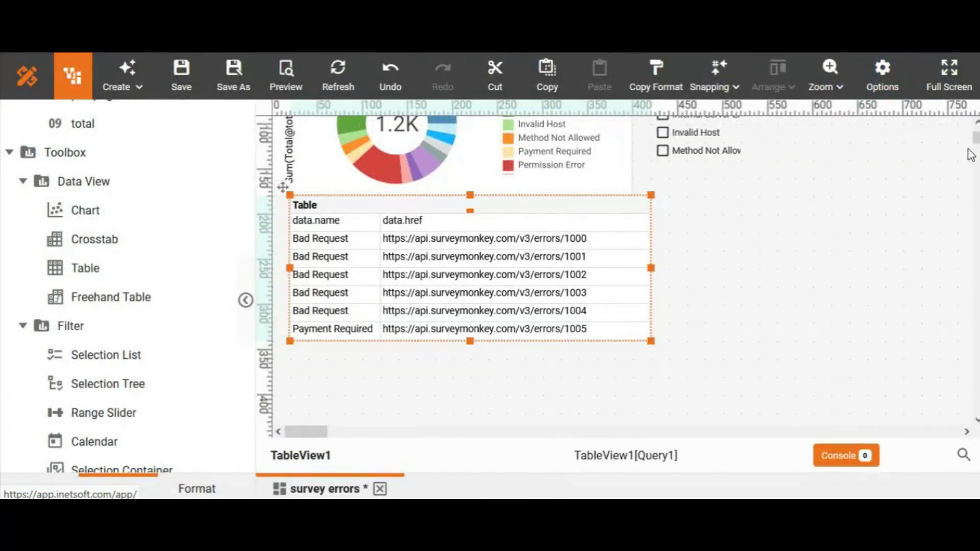
scroll(709, 262, up, 3)
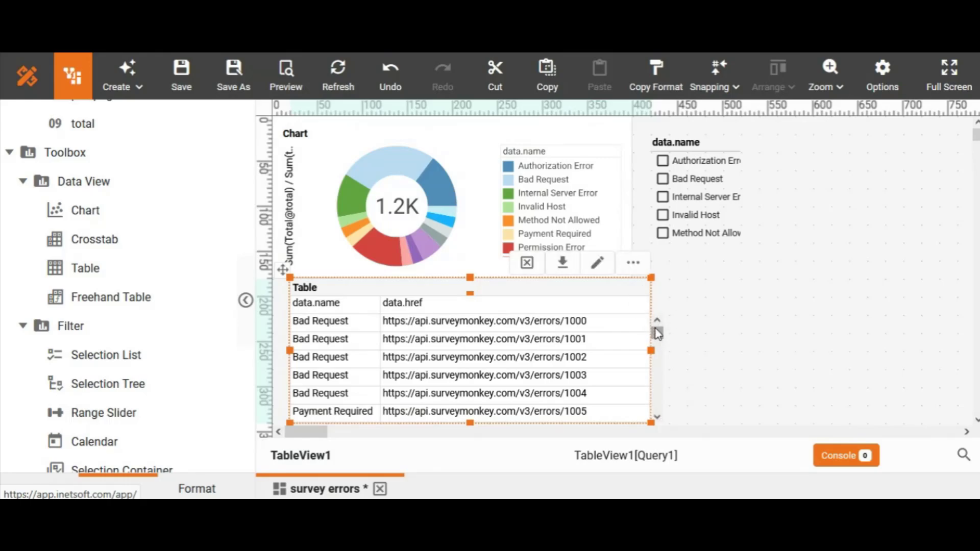
mouse_move(658, 338)
mouse_down()
mouse_move(661, 355)
mouse_move(660, 332)
mouse_up()
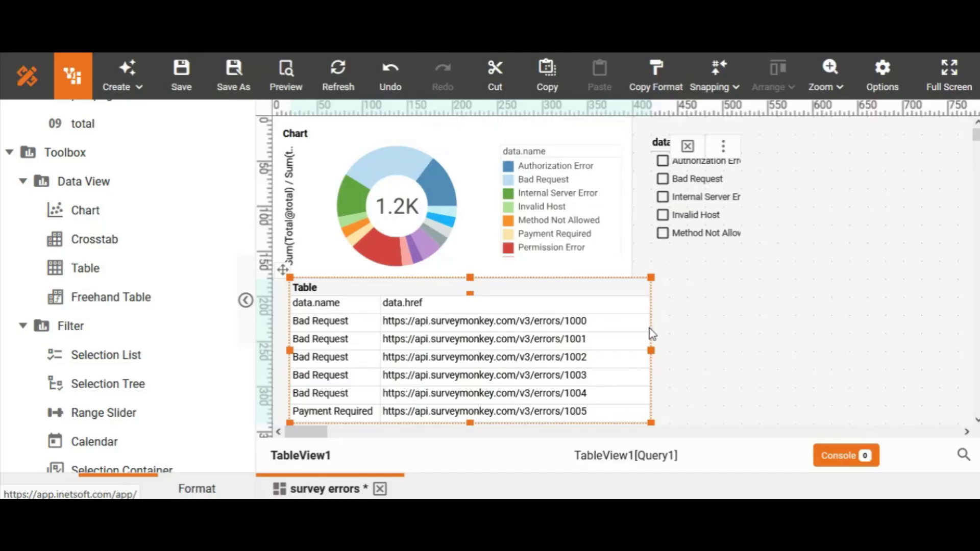
- Enable TableView1 as a flyover target in the donut chart's properties and save the dashboard
click(434, 128)
right_click(434, 129)
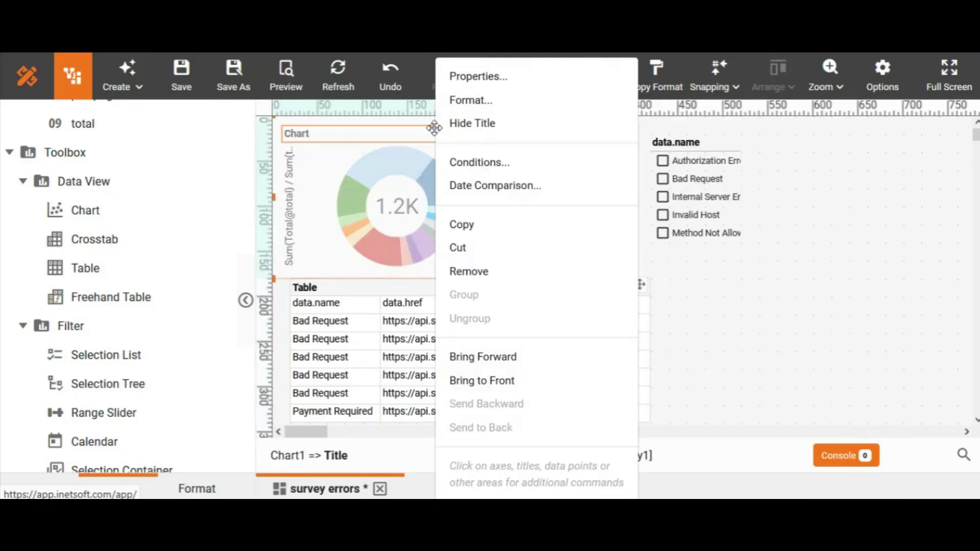
click(490, 77)
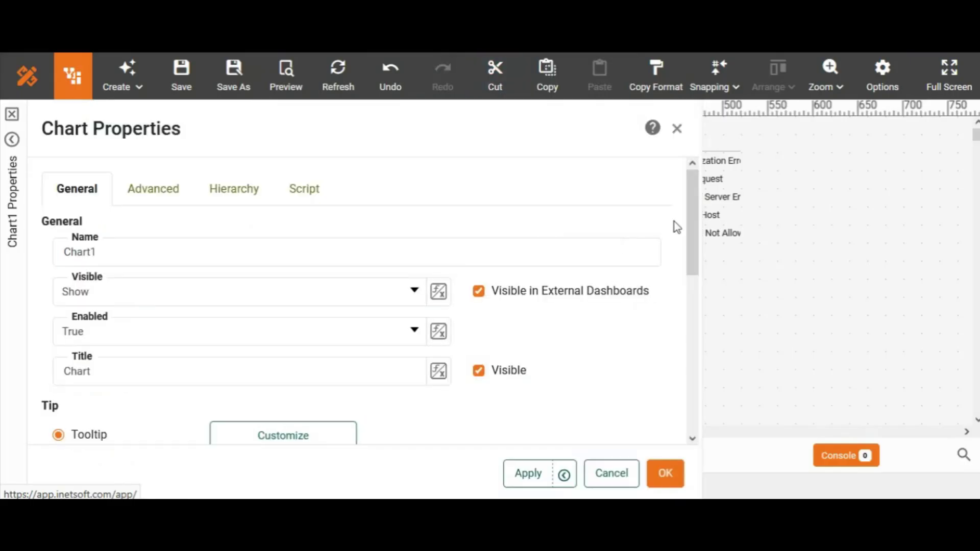
drag(693, 224, 700, 339)
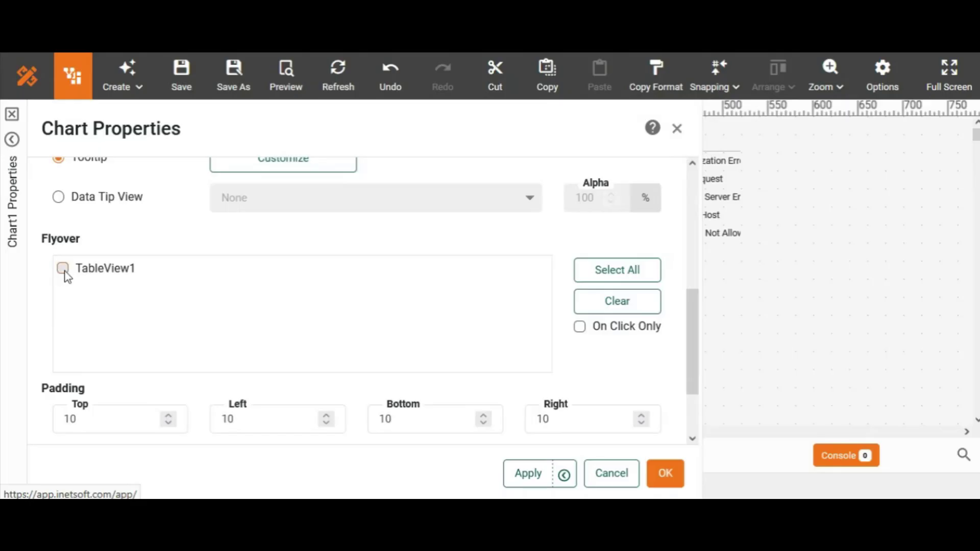
click(62, 269)
click(666, 475)
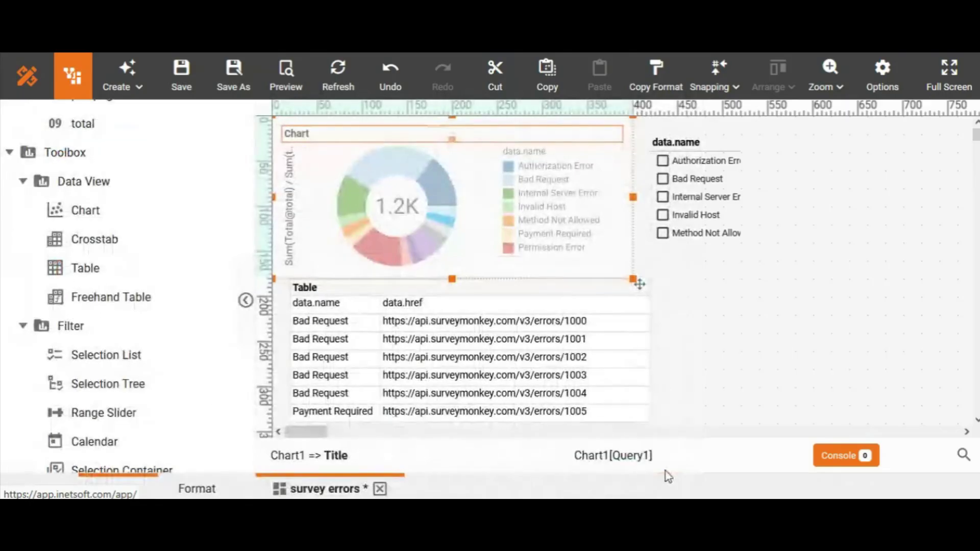
click(702, 302)
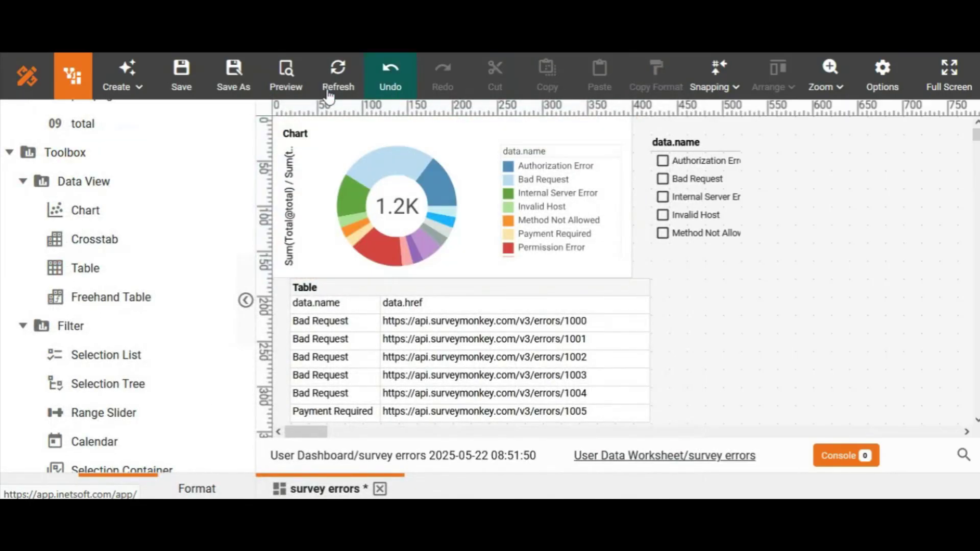
click(182, 76)
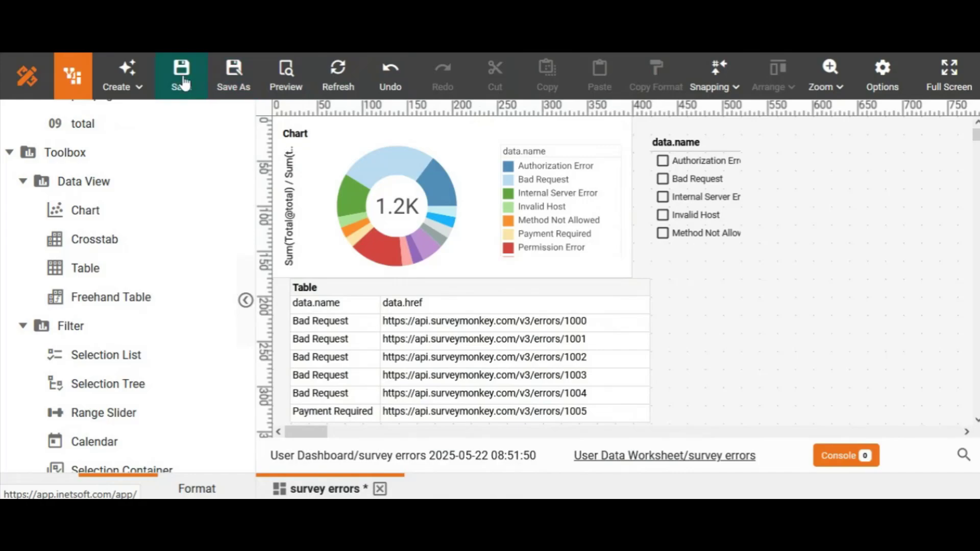
- Preview the dashboard and check the flyover table for several donut slices, including Authorization Error, User Deleted and Permission Error
click(285, 78)
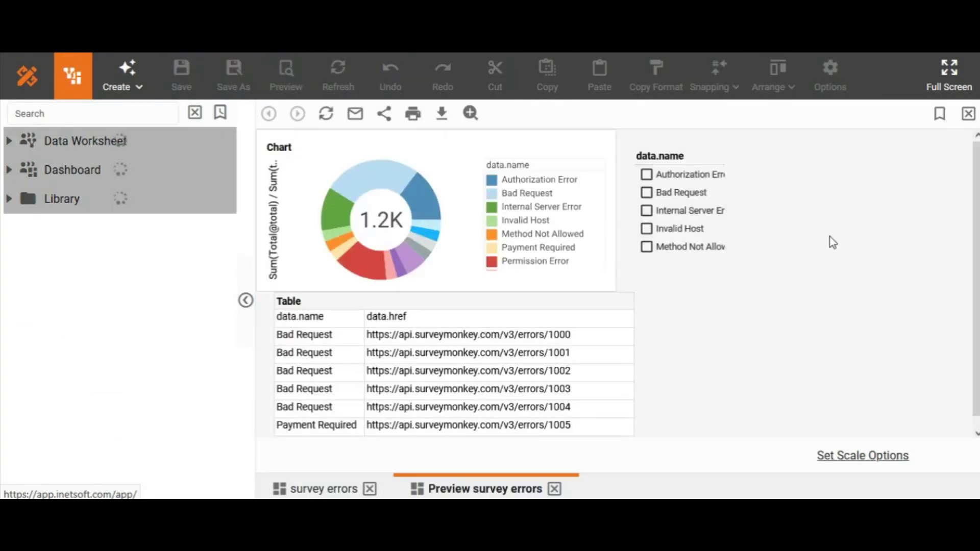
click(436, 213)
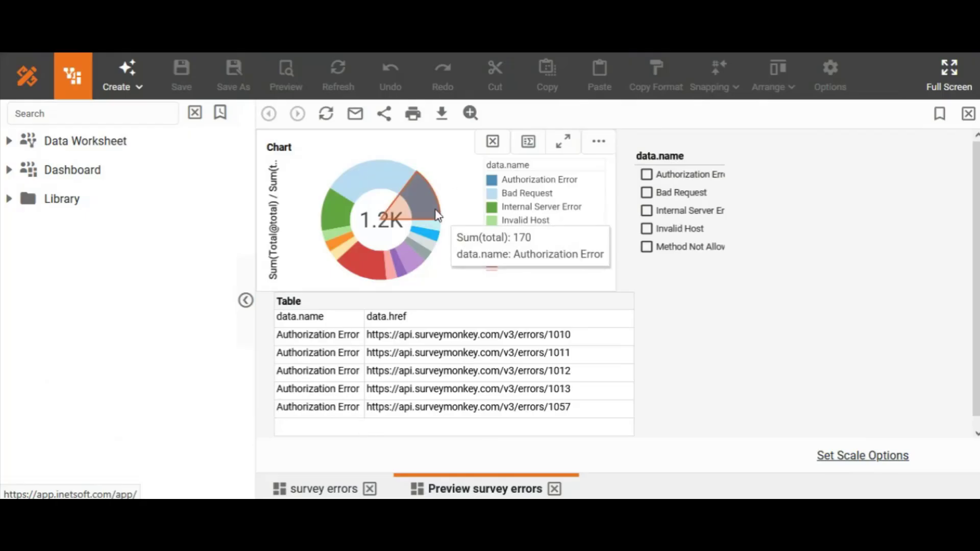
click(433, 232)
click(430, 235)
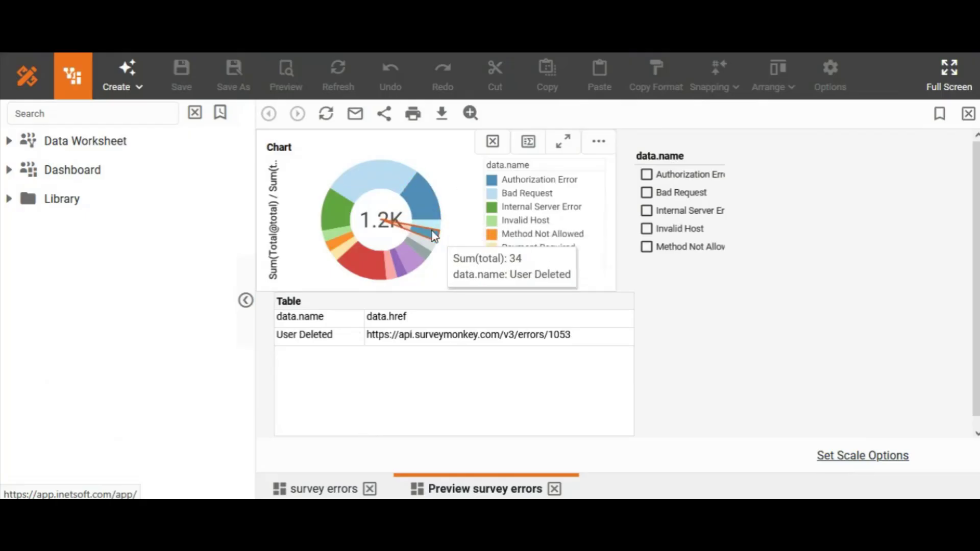
click(425, 251)
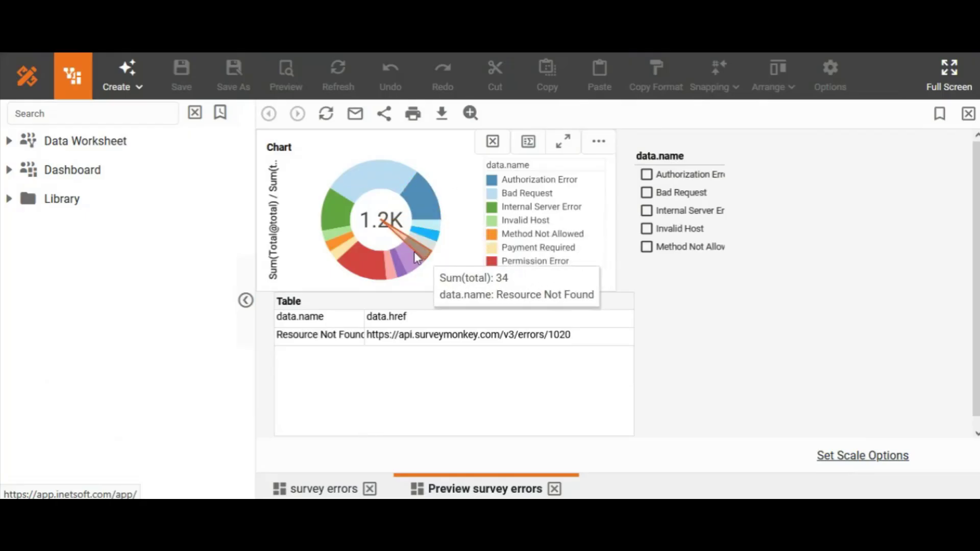
click(411, 253)
click(398, 268)
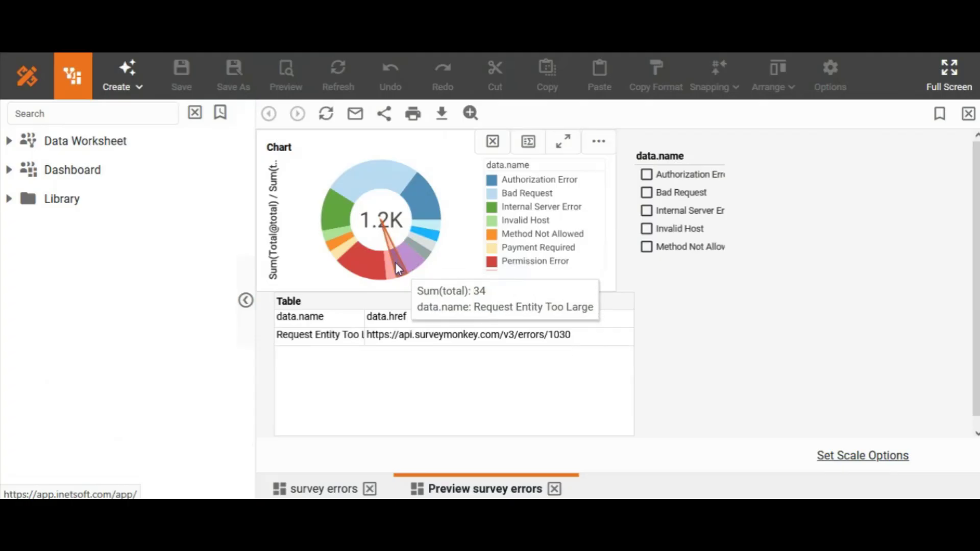
click(360, 268)
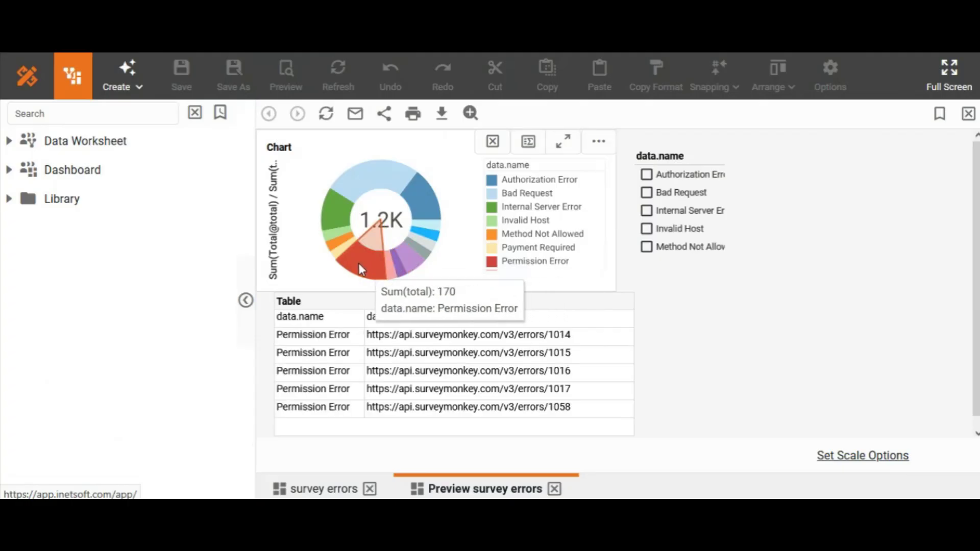